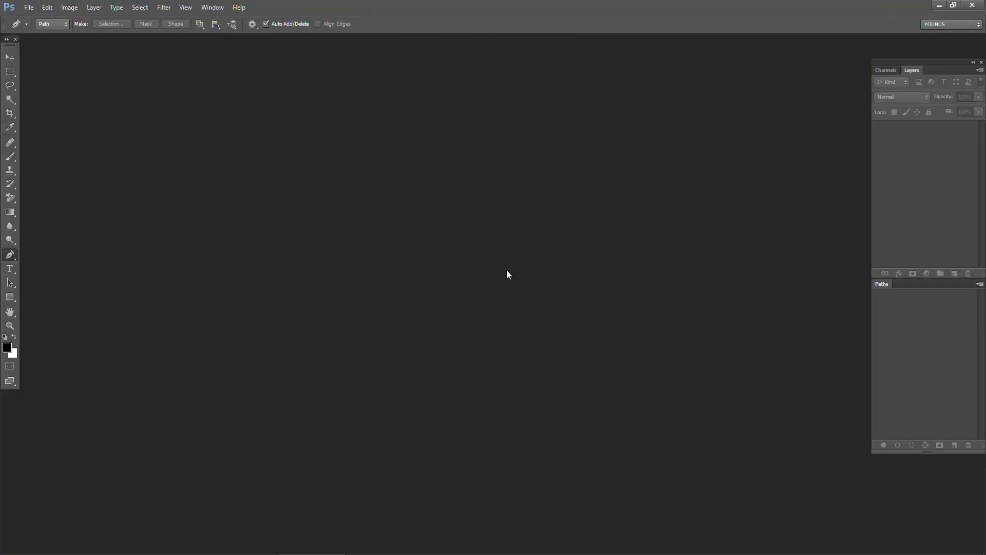
Step: Open the Image masking.jpg photo through File > Open
{"action": "left_click", "coordinate": [28, 6]}
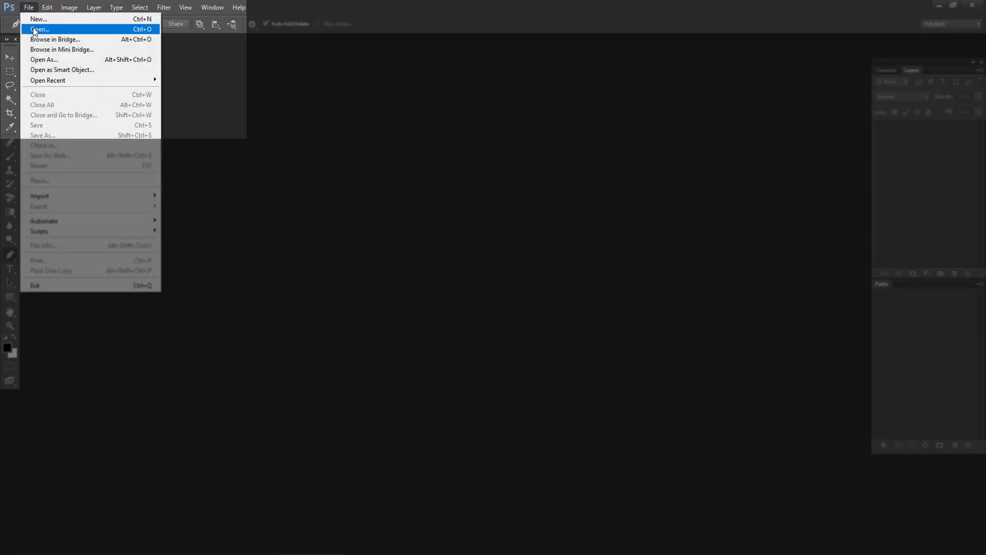
{"action": "left_click", "coordinate": [31, 26]}
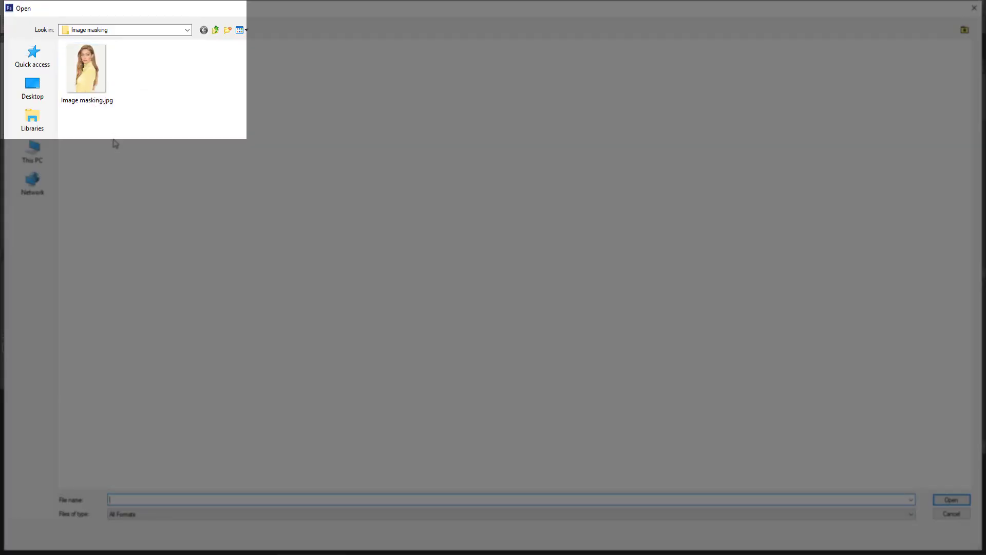
{"action": "left_click", "coordinate": [77, 65]}
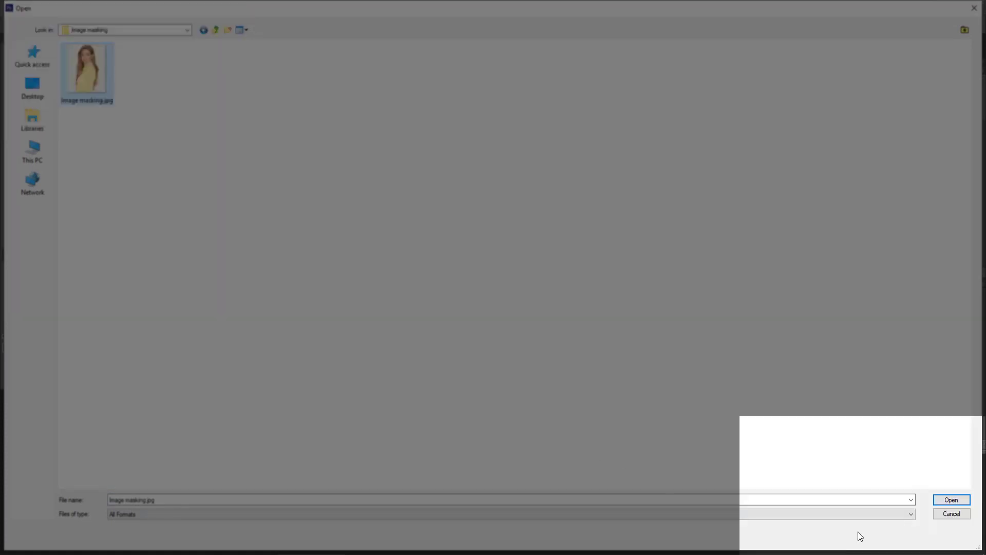
{"action": "left_click", "coordinate": [958, 502]}
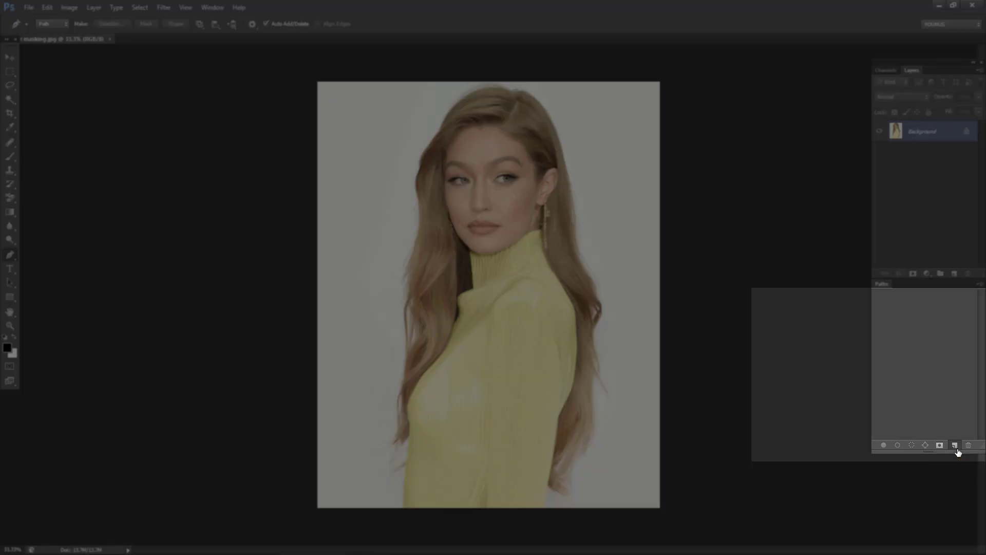
Step: Create a new path and trace it from the photo bottom up the sweater and left hair edge
{"action": "left_click", "coordinate": [957, 447]}
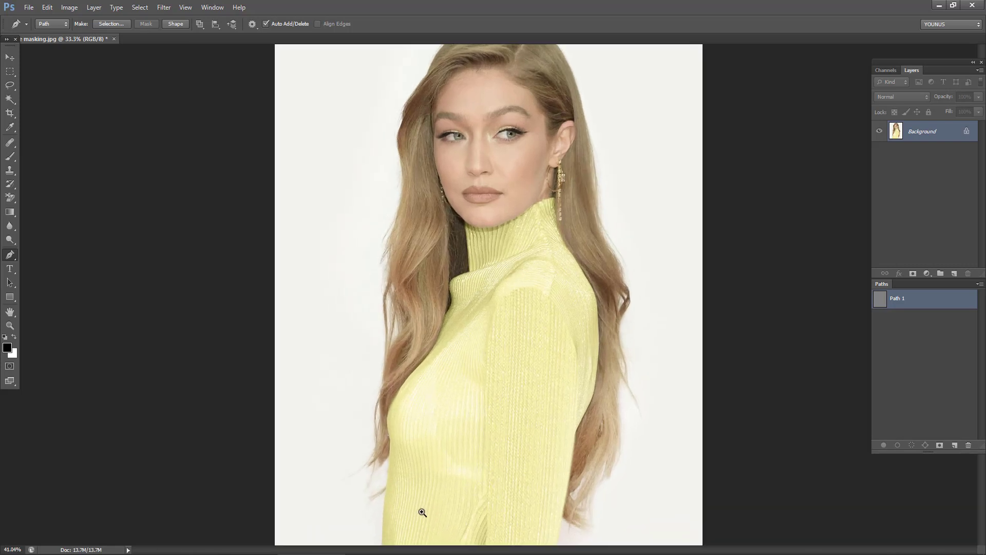
{"action": "mouse_move", "coordinate": [385, 496]}
{"action": "left_mouse_down"}
{"action": "mouse_move", "coordinate": [419, 488]}
{"action": "mouse_move", "coordinate": [414, 412]}
{"action": "left_mouse_up"}
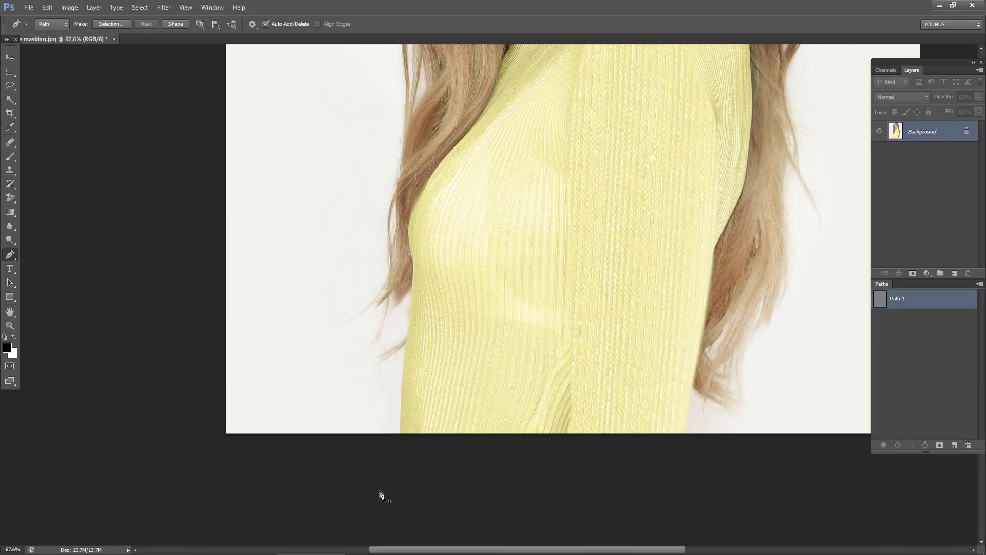
{"action": "left_click", "coordinate": [400, 436]}
{"action": "left_click_drag", "start_coordinate": [403, 358], "coordinate": [409, 321]}
{"action": "left_click", "coordinate": [409, 260]}
{"action": "left_click", "coordinate": [405, 226]}
{"action": "left_click_drag", "start_coordinate": [401, 174], "coordinate": [309, 319]}
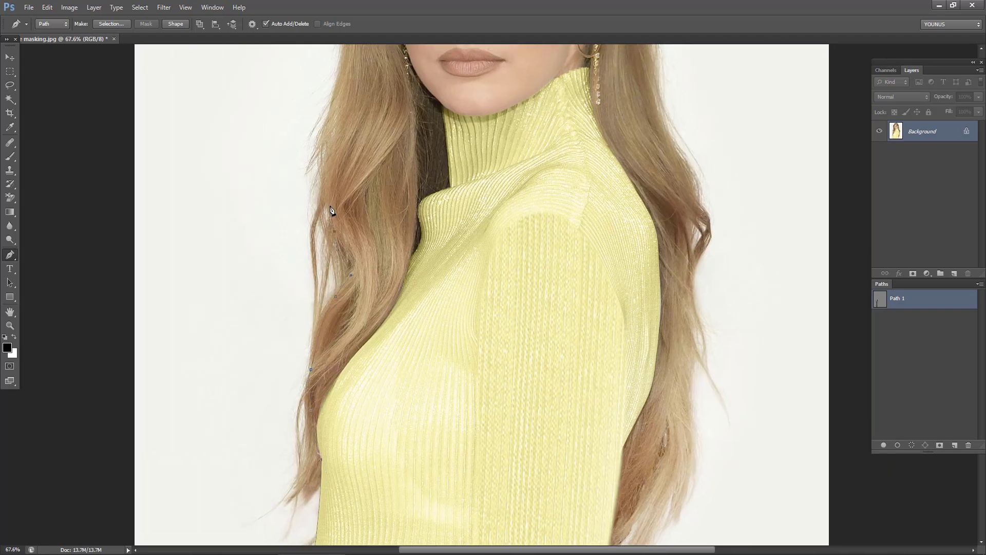
{"action": "left_click", "coordinate": [327, 185]}
{"action": "left_click_drag", "start_coordinate": [329, 189], "coordinate": [314, 387]}
{"action": "left_click_drag", "start_coordinate": [323, 305], "coordinate": [325, 294]}
{"action": "left_click", "coordinate": [328, 239]}
{"action": "left_click_drag", "start_coordinate": [329, 239], "coordinate": [287, 405]}
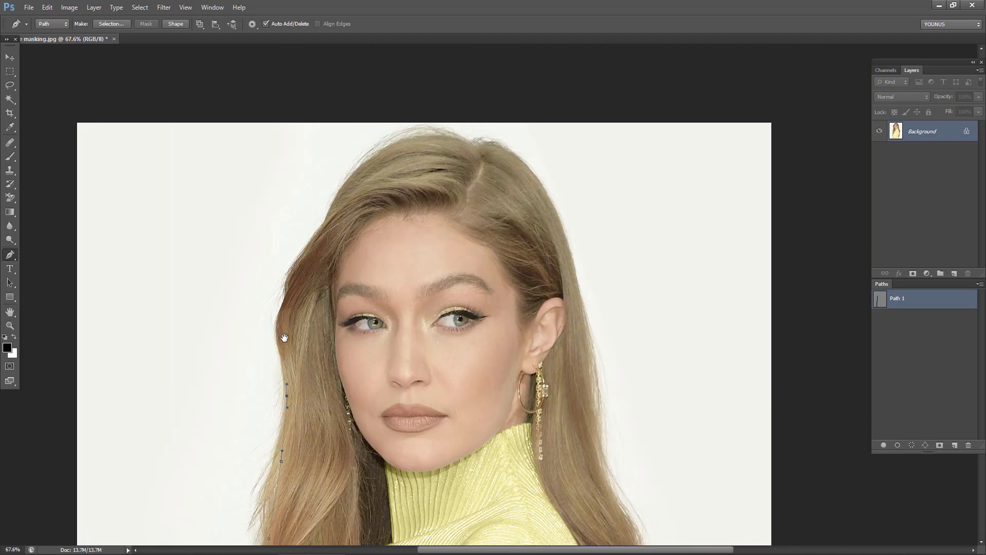
Step: Continue the outline over the top of the head and down the right hair edge
{"action": "left_click", "coordinate": [285, 319]}
{"action": "left_click", "coordinate": [305, 271]}
{"action": "left_click_drag", "start_coordinate": [336, 198], "coordinate": [368, 175]}
{"action": "left_click_drag", "start_coordinate": [367, 174], "coordinate": [269, 269]}
{"action": "left_click", "coordinate": [359, 247]}
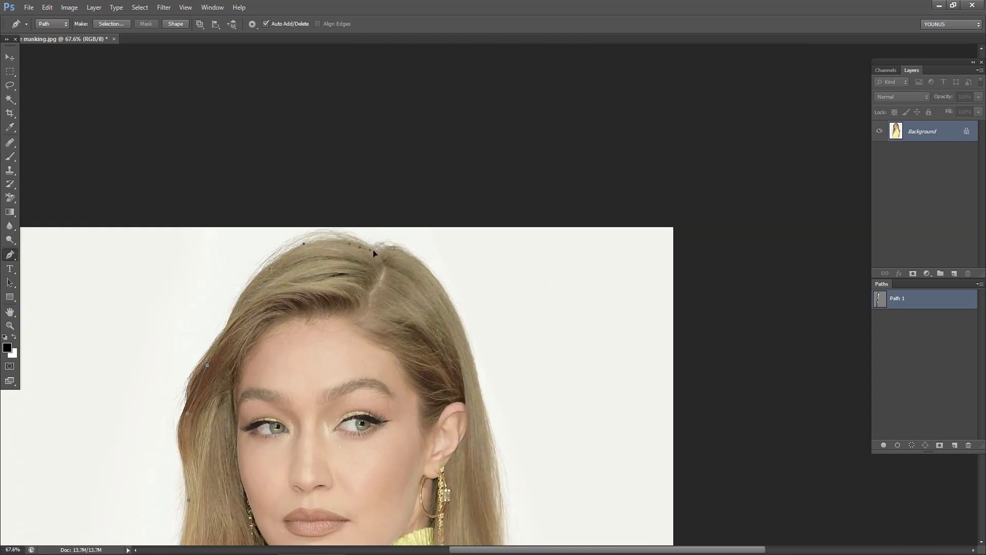
{"action": "left_click", "coordinate": [393, 257]}
{"action": "left_click_drag", "start_coordinate": [451, 308], "coordinate": [264, 258]}
{"action": "left_click", "coordinate": [265, 257]}
{"action": "left_click", "coordinate": [286, 307]}
{"action": "left_click", "coordinate": [293, 391]}
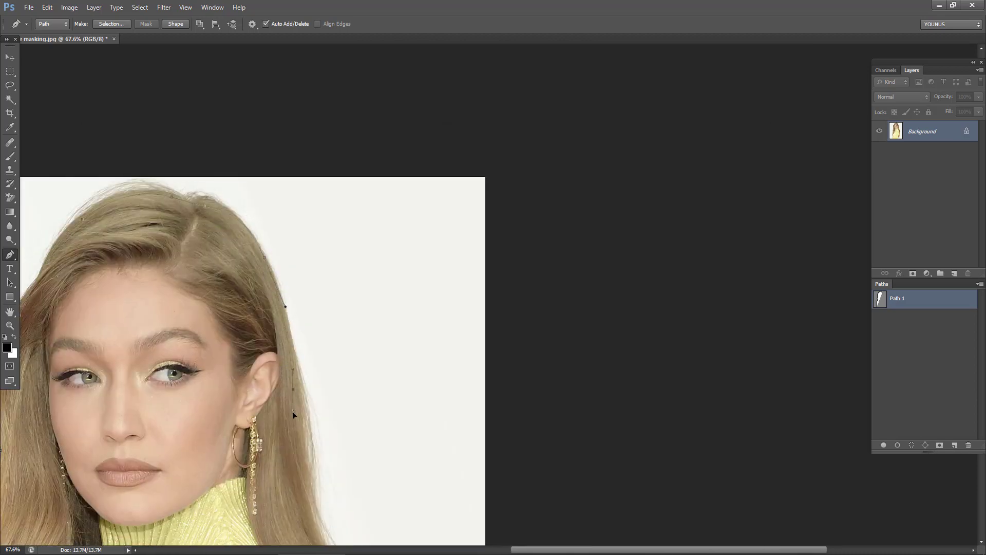
{"action": "left_click", "coordinate": [294, 421]}
{"action": "left_click", "coordinate": [295, 479]}
{"action": "left_click", "coordinate": [303, 498]}
{"action": "left_click", "coordinate": [310, 519]}
Step: Trace the wavy lower hair past the photo bottom and close Path 1
{"action": "scroll", "coordinate": [308, 519], "scroll_direction": "down", "scroll_amount": 5}
{"action": "left_click", "coordinate": [335, 316]}
{"action": "left_click", "coordinate": [329, 390]}
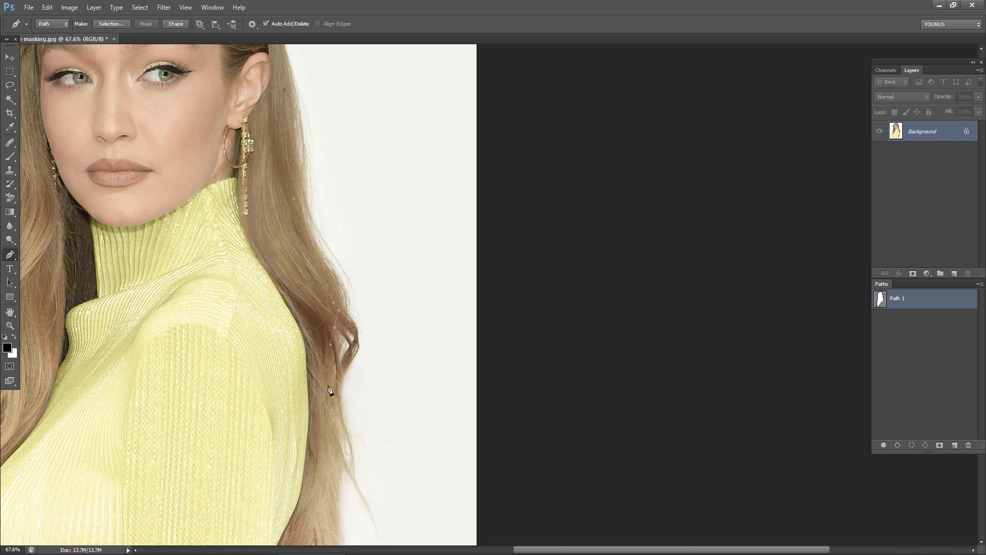
{"action": "left_click_drag", "start_coordinate": [332, 452], "coordinate": [360, 270]}
{"action": "left_click", "coordinate": [352, 306]}
{"action": "left_click", "coordinate": [337, 417]}
{"action": "left_click_drag", "start_coordinate": [308, 441], "coordinate": [290, 455]}
{"action": "left_click", "coordinate": [289, 480]}
{"action": "scroll", "coordinate": [289, 483], "scroll_direction": "down", "scroll_amount": 5}
{"action": "left_click", "coordinate": [277, 339]}
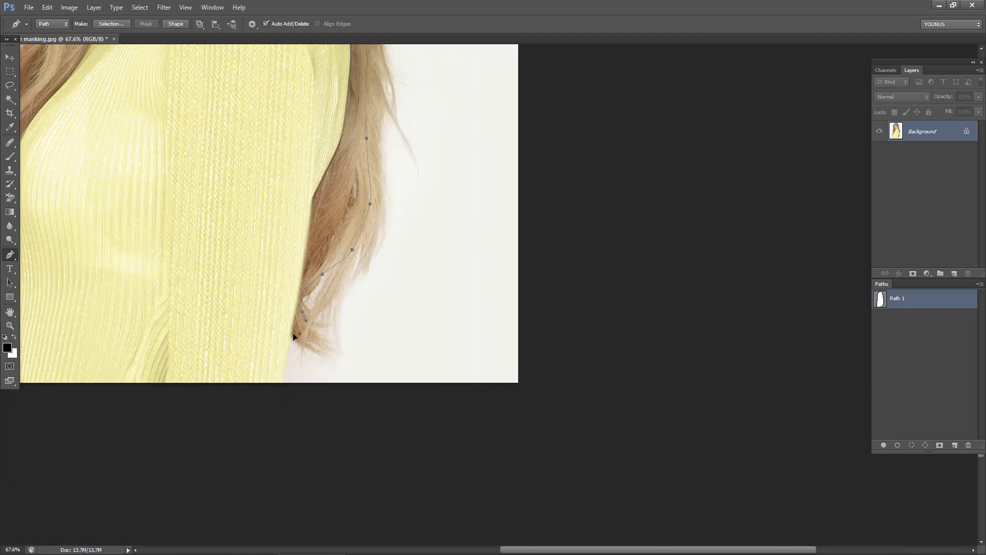
{"action": "left_click", "coordinate": [279, 395]}
{"action": "scroll", "coordinate": [488, 403], "scroll_direction": "left", "scroll_amount": 5}
{"action": "left_click", "coordinate": [280, 402]}
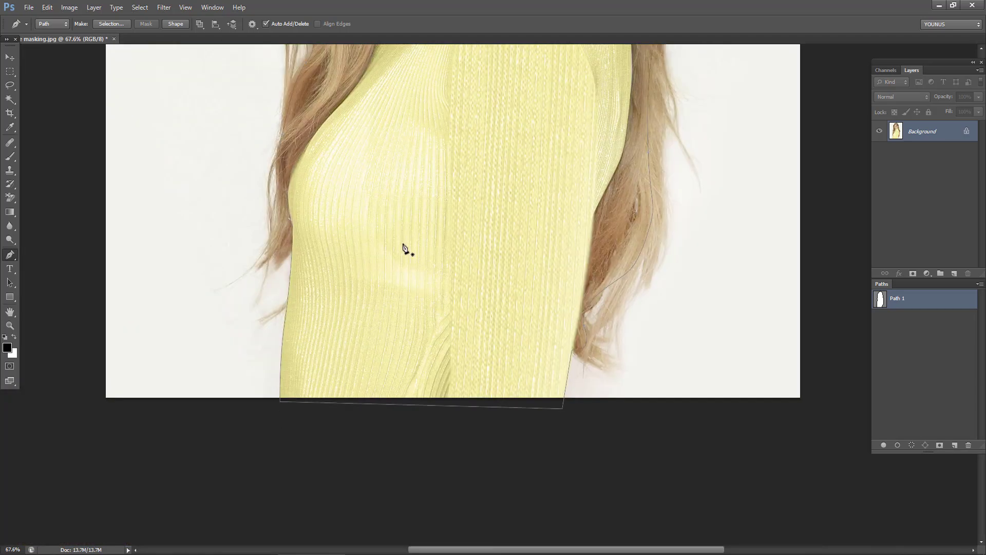
Step: Inspect the finished outline around the figure and toggle Path 1's display off and on
{"action": "left_click_drag", "start_coordinate": [403, 246], "coordinate": [289, 344]}
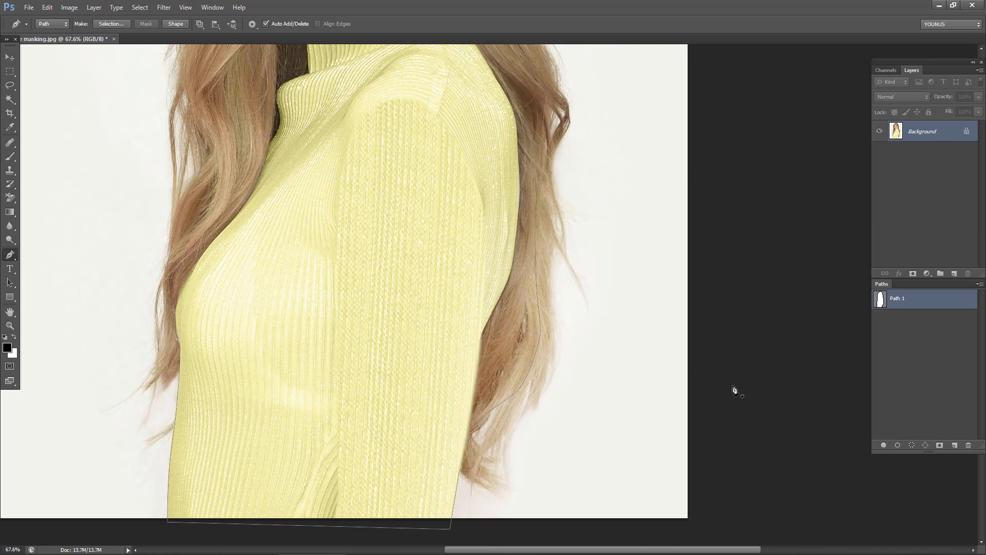
{"action": "mouse_move", "coordinate": [519, 211]}
{"action": "left_mouse_down"}
{"action": "mouse_move", "coordinate": [467, 368]}
{"action": "mouse_move", "coordinate": [441, 376]}
{"action": "left_mouse_up"}
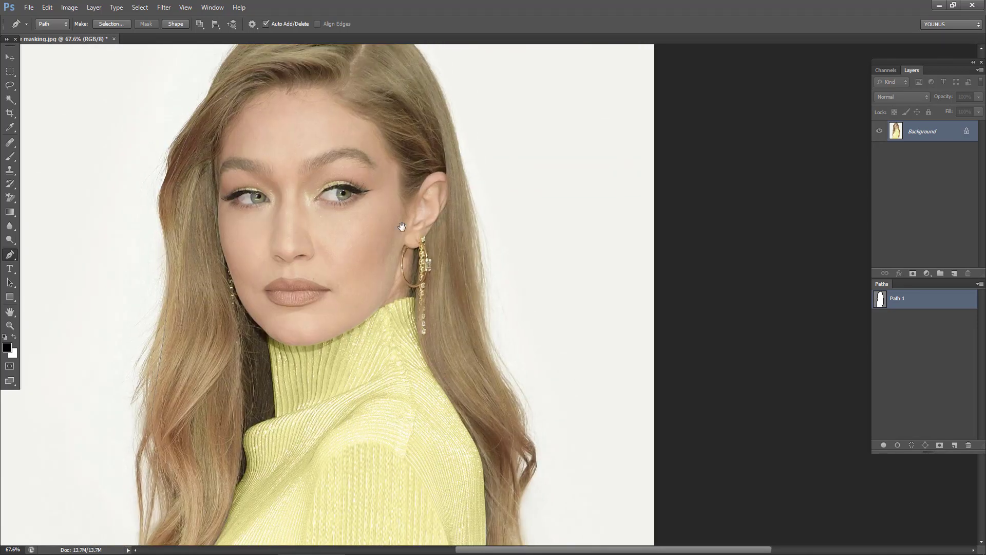
{"action": "left_click_drag", "start_coordinate": [402, 227], "coordinate": [385, 321]}
{"action": "left_click_drag", "start_coordinate": [390, 248], "coordinate": [387, 178]}
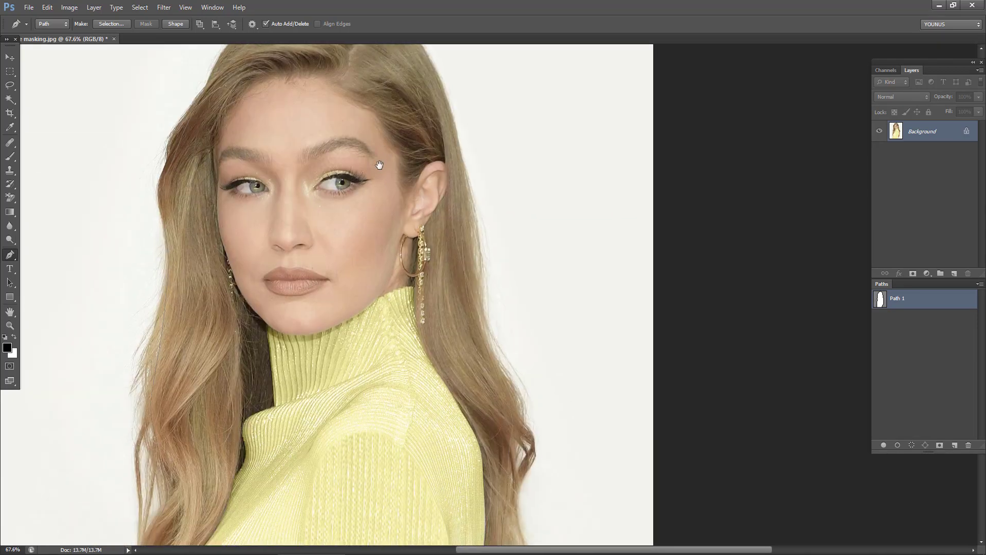
{"action": "left_click_drag", "start_coordinate": [385, 282], "coordinate": [365, 94]}
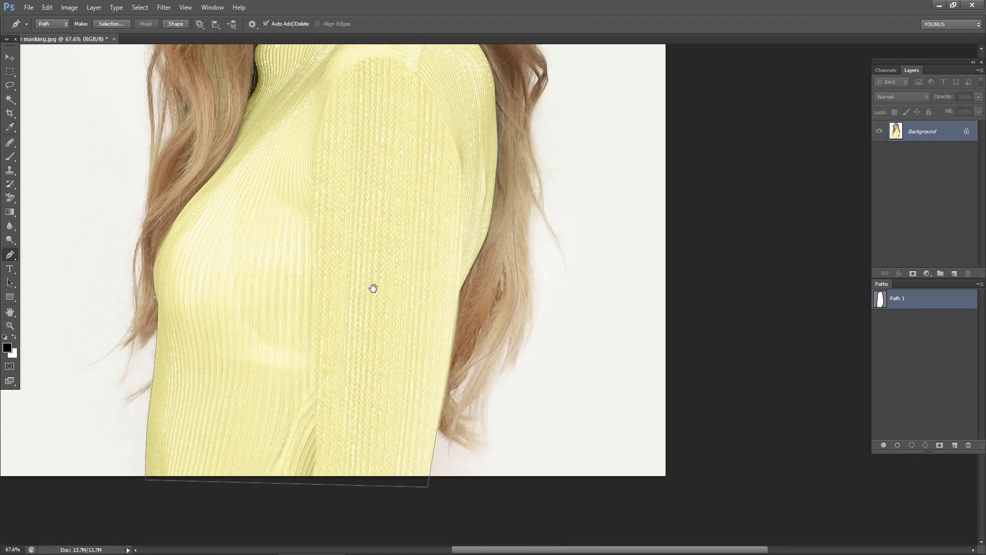
{"action": "mouse_move", "coordinate": [373, 288]}
{"action": "left_mouse_down"}
{"action": "mouse_move", "coordinate": [407, 308]}
{"action": "mouse_move", "coordinate": [319, 449]}
{"action": "left_mouse_up"}
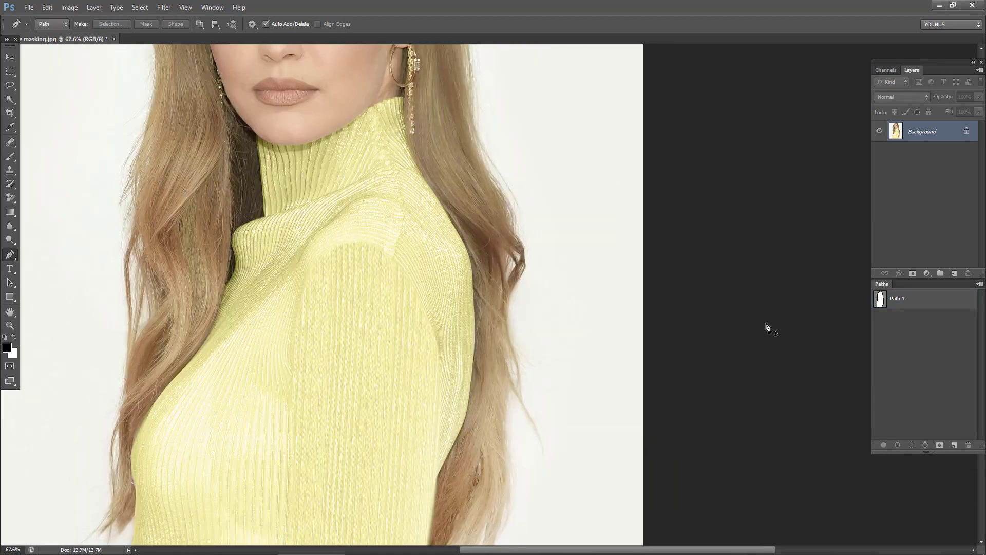
{"action": "left_click", "coordinate": [886, 311]}
{"action": "left_click", "coordinate": [905, 304]}
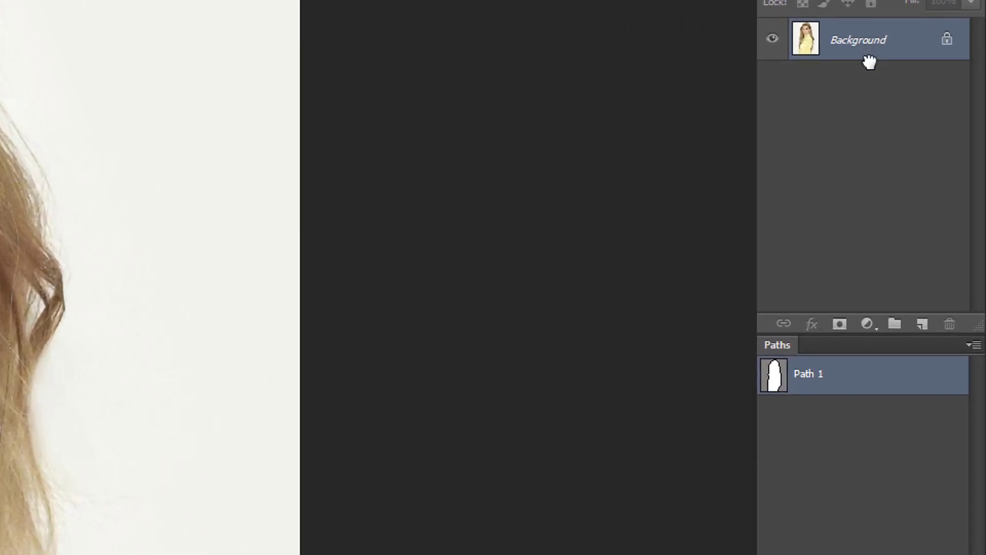
Step: Duplicate the Background layer, then add a Solid Color fill layer above the original Background
{"action": "left_click_drag", "start_coordinate": [869, 63], "coordinate": [920, 322]}
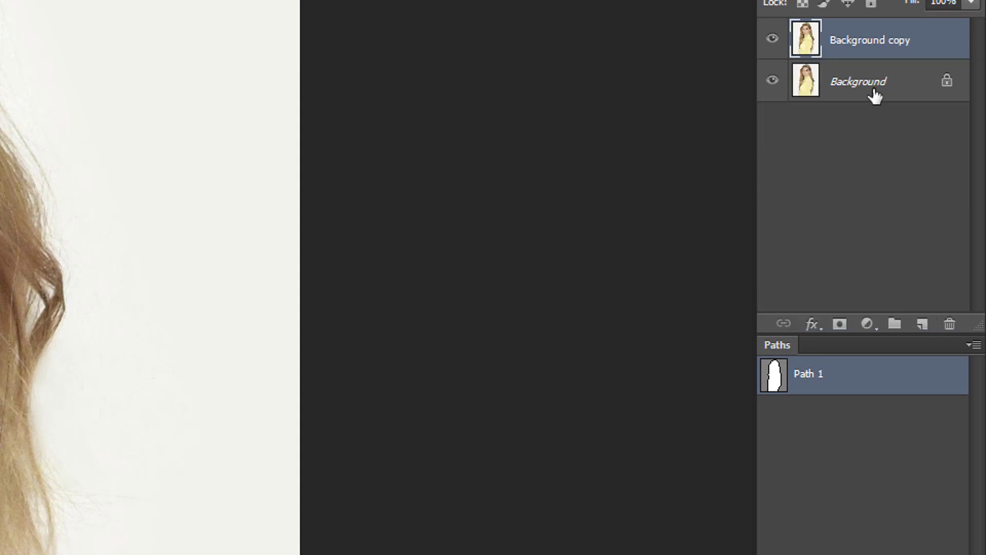
{"action": "left_click", "coordinate": [873, 89]}
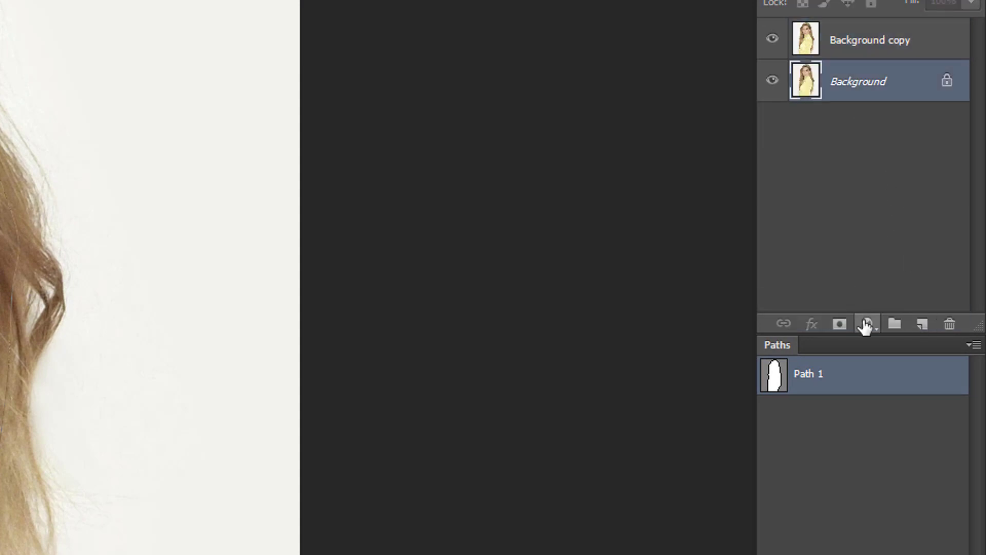
{"action": "key", "text": "Escape"}
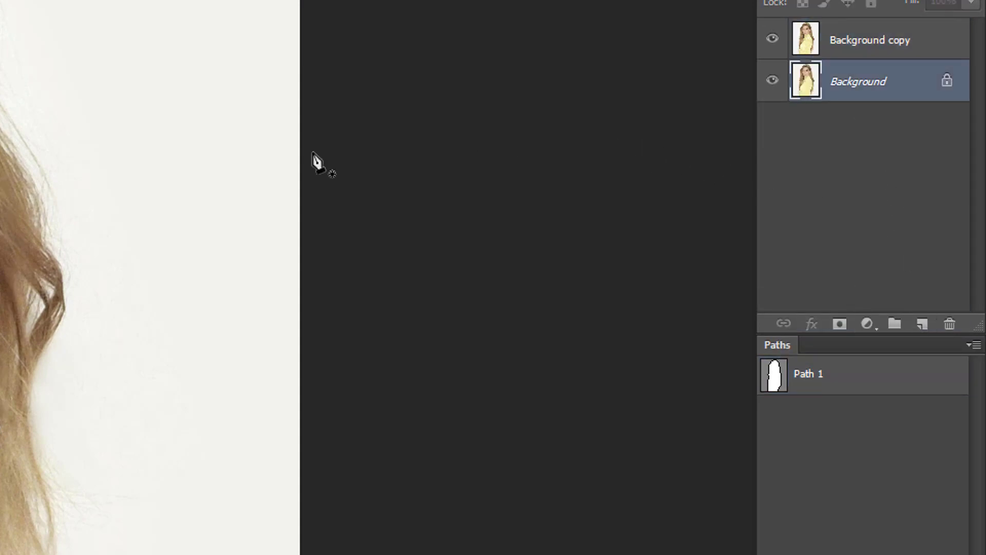
{"action": "left_click", "coordinate": [867, 323]}
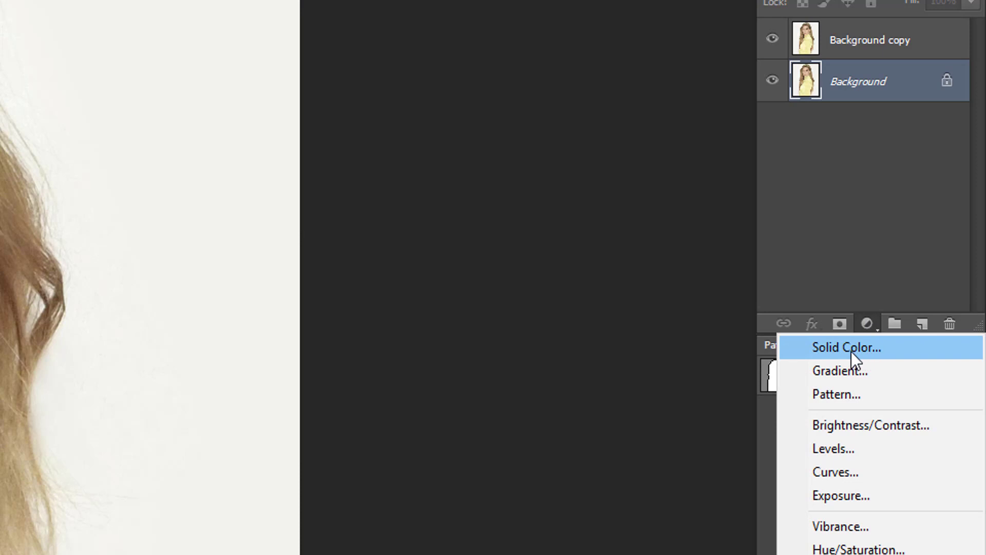
{"action": "left_click", "coordinate": [830, 346]}
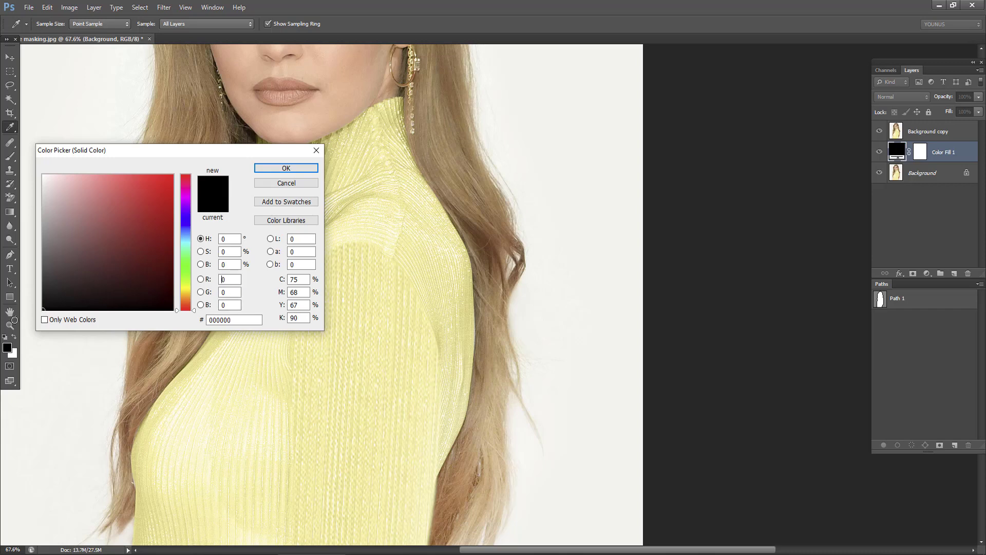
Step: Keep Color Fill 1 black (000000) and reselect the Background copy layer
{"action": "left_click", "coordinate": [285, 168]}
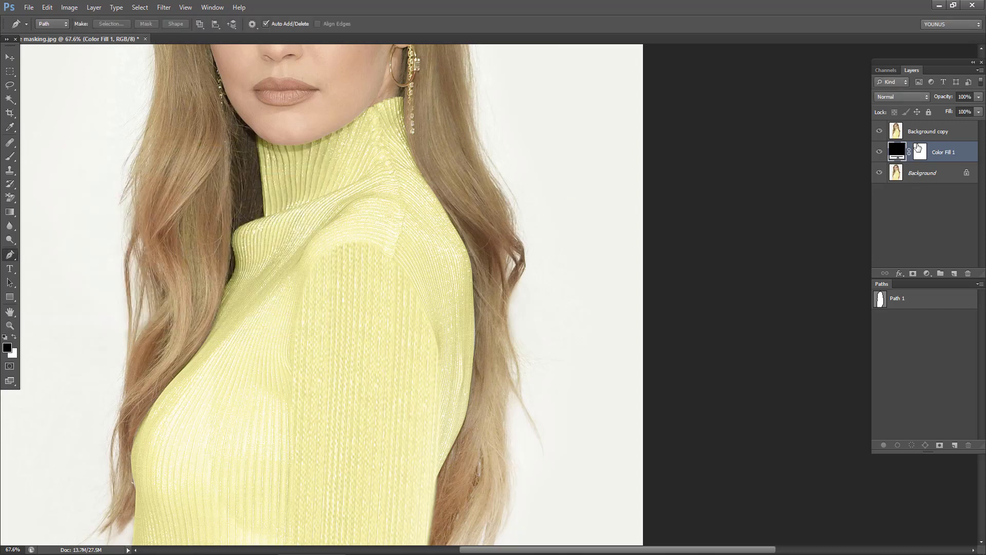
{"action": "left_click", "coordinate": [899, 135]}
Step: Load Path 1 as a selection around the woman
{"action": "mouse_move", "coordinate": [551, 161]}
{"action": "left_mouse_down"}
{"action": "mouse_move", "coordinate": [511, 280]}
{"action": "mouse_move", "coordinate": [681, 334]}
{"action": "left_mouse_up"}
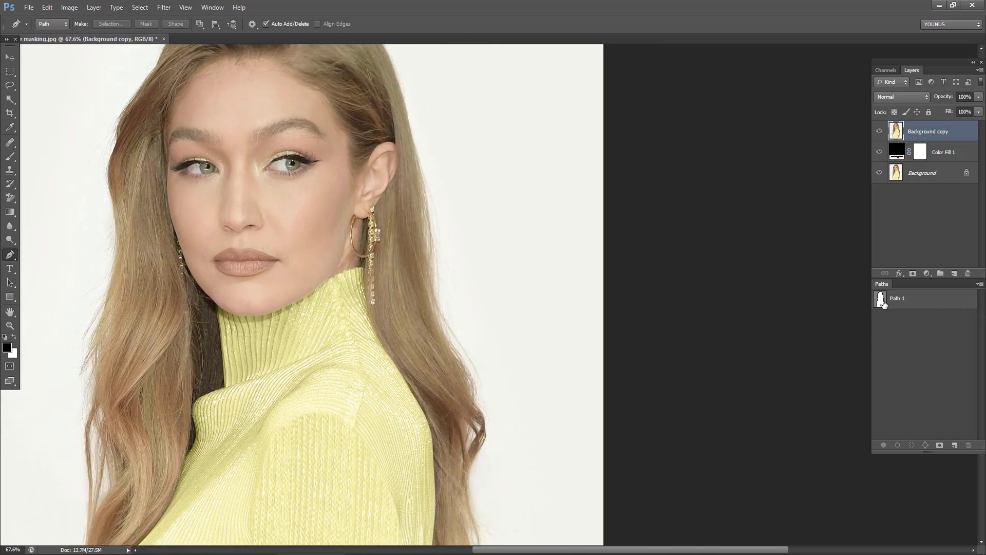
{"action": "left_click", "coordinate": [886, 306]}
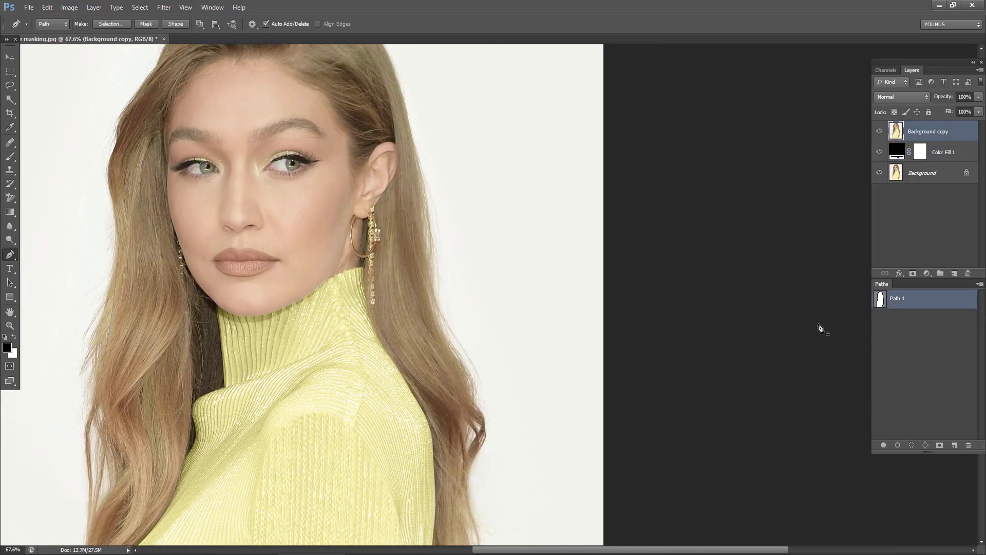
{"action": "left_click", "coordinate": [911, 444]}
{"action": "left_click", "coordinate": [908, 351]}
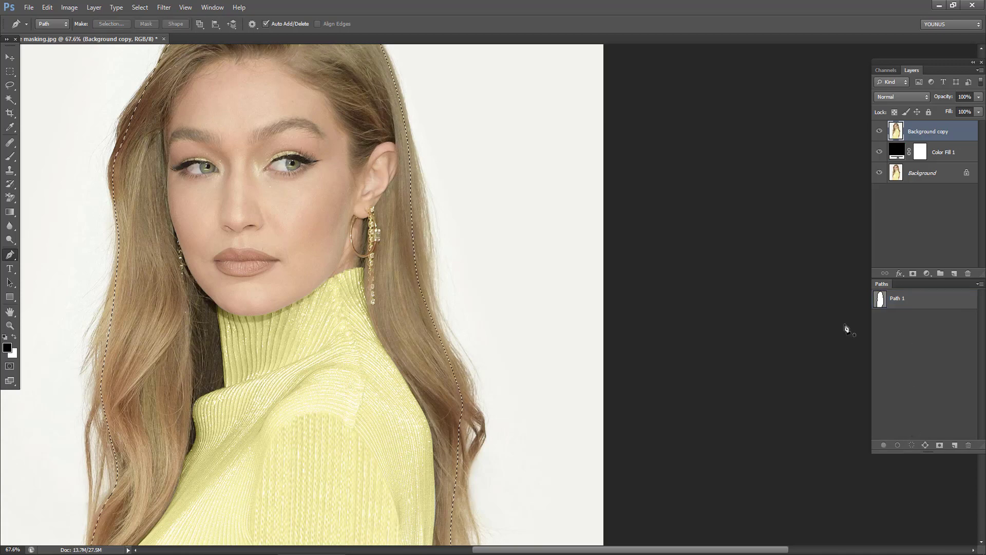
Step: Zoom out, invert the selection to the backdrop, and show the eraser tool variants
{"action": "left_click_drag", "start_coordinate": [413, 172], "coordinate": [497, 308]}
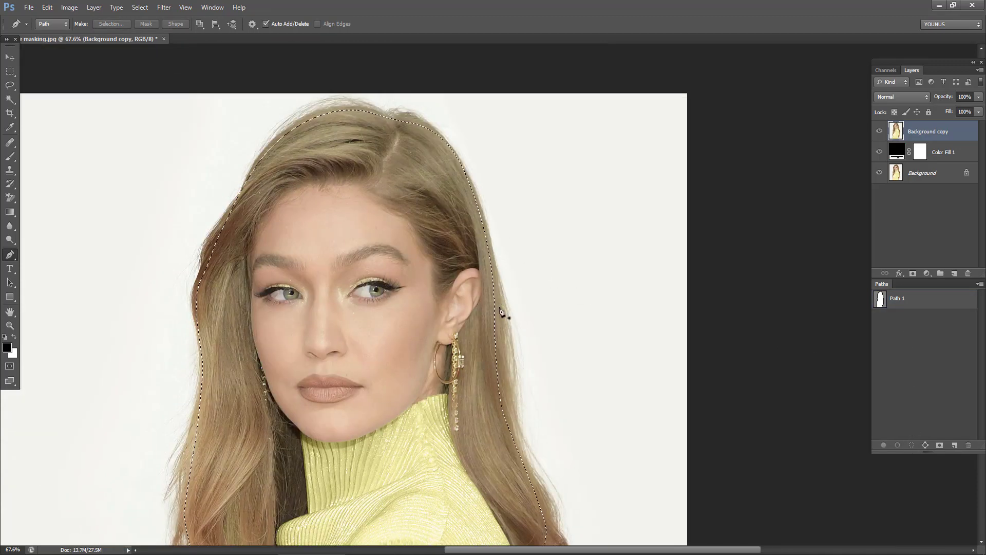
{"action": "key", "text": "ctrl+minus"}
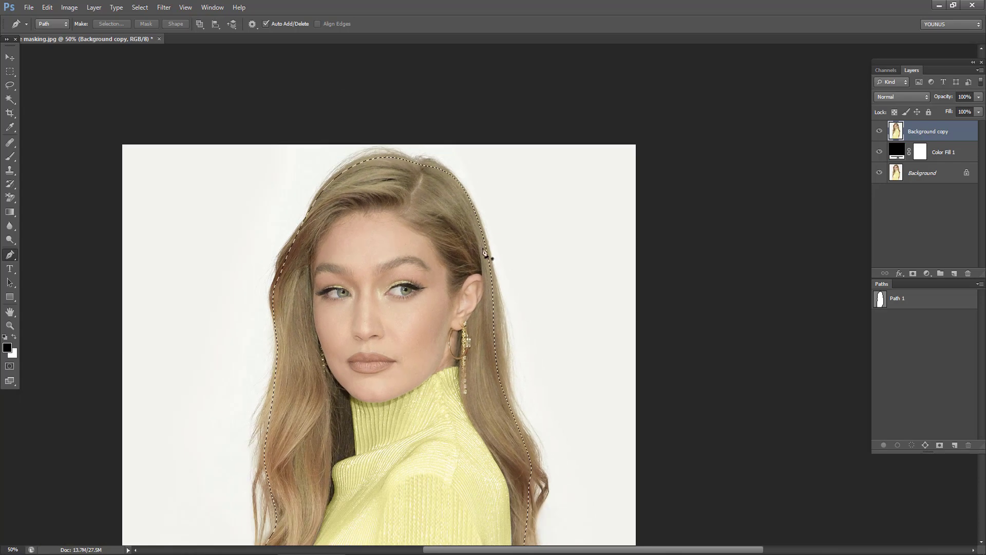
{"action": "left_click", "coordinate": [140, 7]}
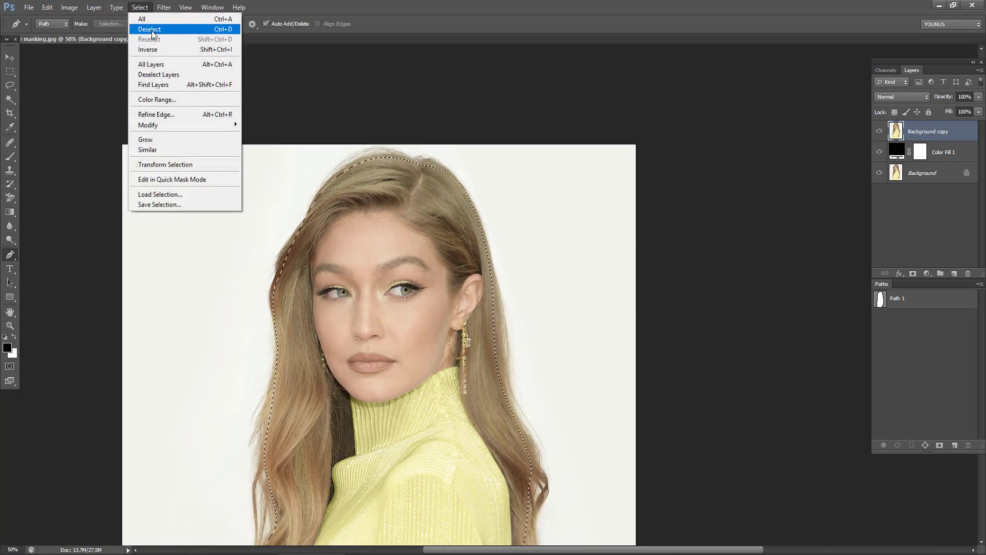
{"action": "left_click", "coordinate": [149, 49]}
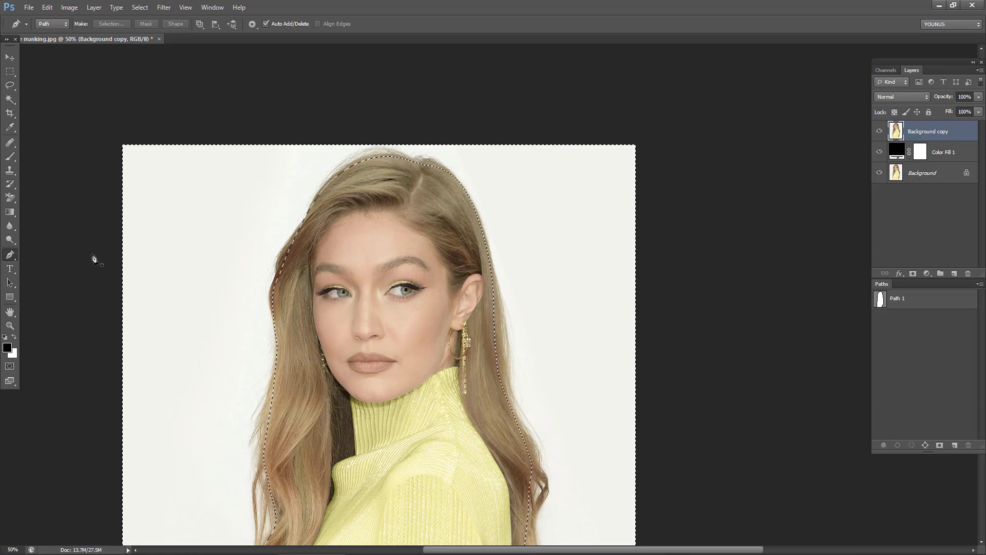
{"action": "right_click", "coordinate": [13, 202]}
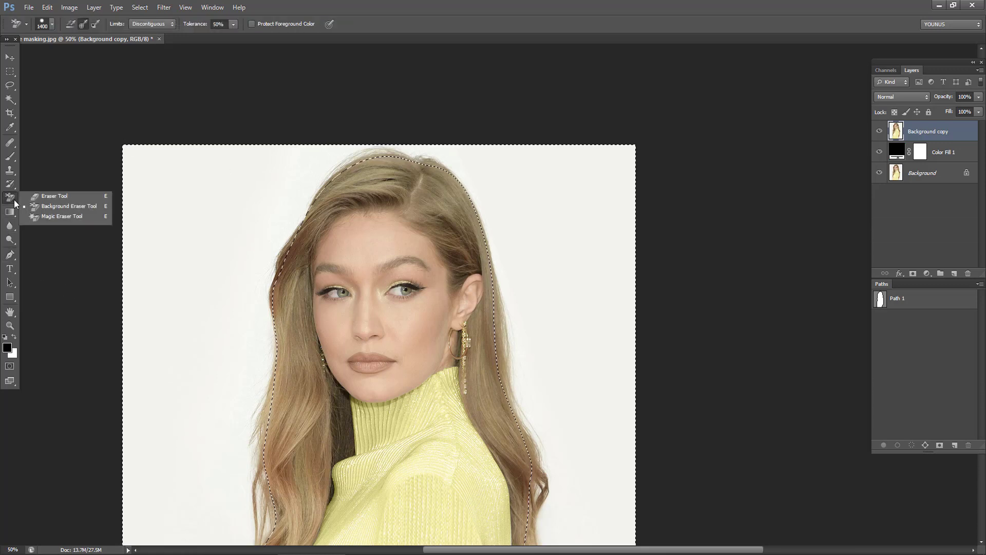
Step: Pick the Background Eraser with Discontiguous limits and test-erase at 100% tolerance, then undo
{"action": "left_click", "coordinate": [85, 207]}
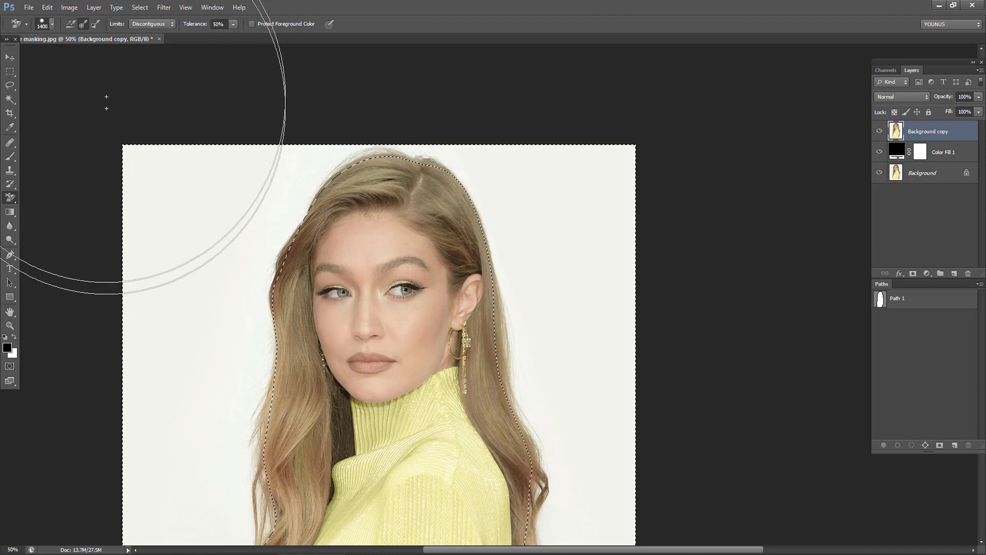
{"action": "left_click", "coordinate": [157, 29]}
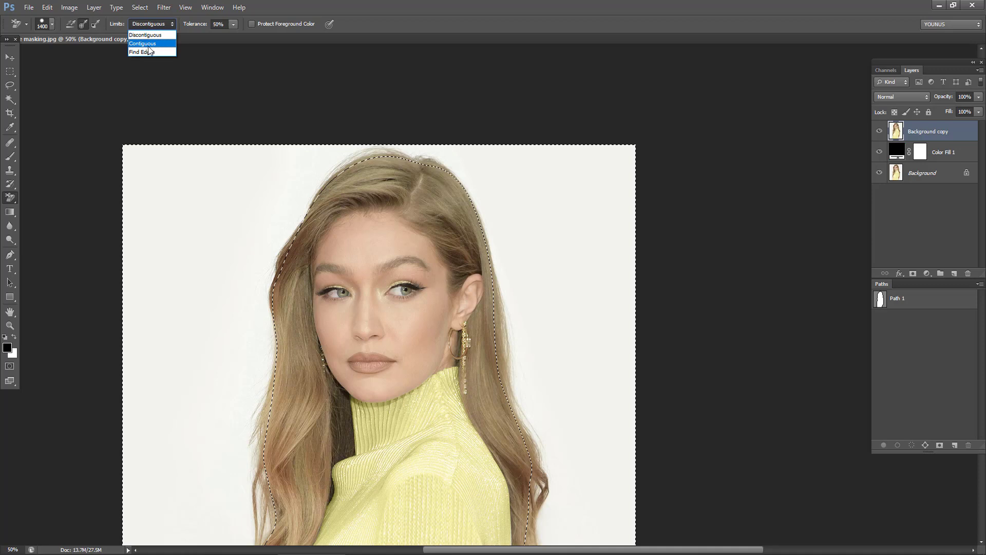
{"action": "left_click", "coordinate": [154, 35]}
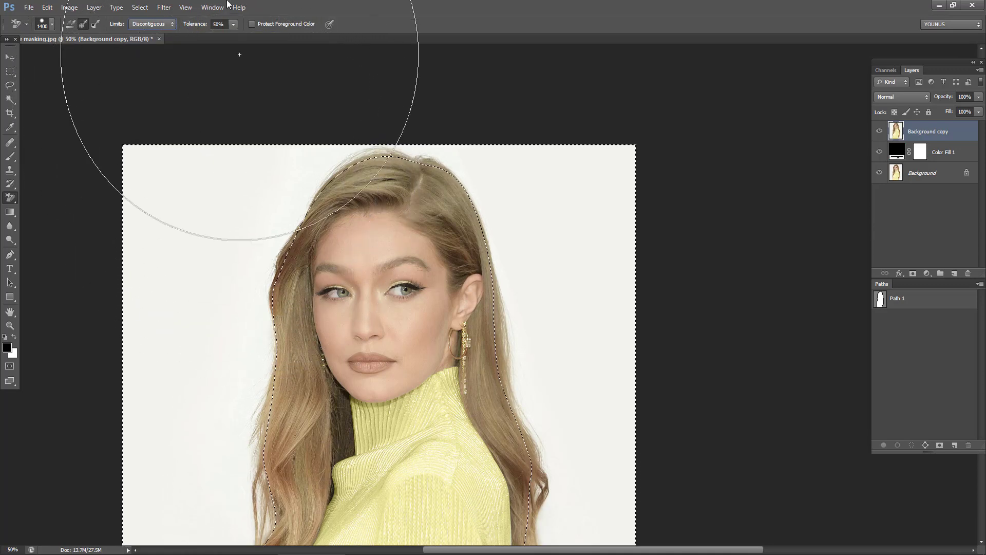
{"action": "left_click_drag", "start_coordinate": [195, 26], "coordinate": [221, 30]}
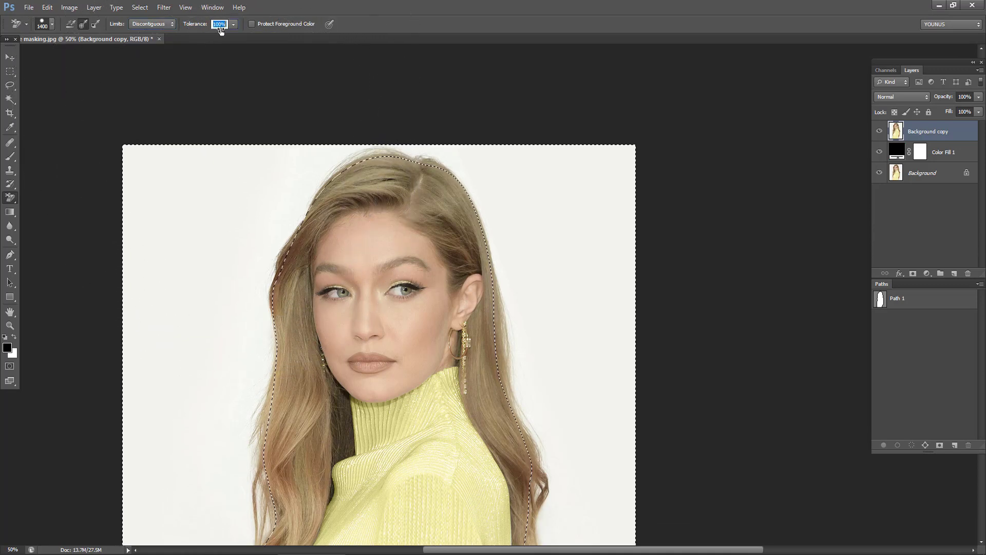
{"action": "left_click", "coordinate": [272, 195]}
{"action": "left_click", "coordinate": [222, 389]}
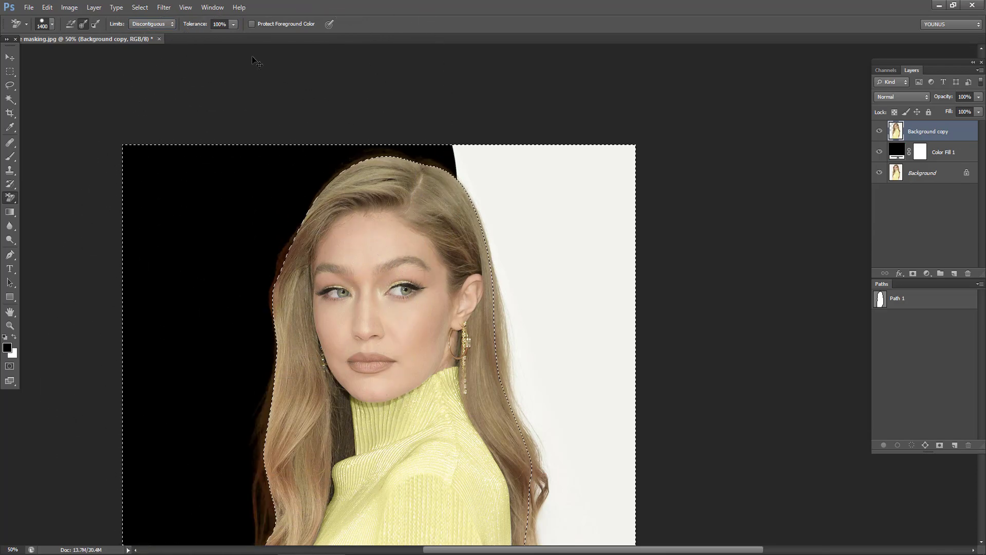
{"action": "key", "text": "ctrl+alt+z"}
{"action": "key", "text": "ctrl+alt+z"}
Step: Set eraser tolerance to 30% and erase patches of the left white background
{"action": "double_click", "coordinate": [227, 24]}
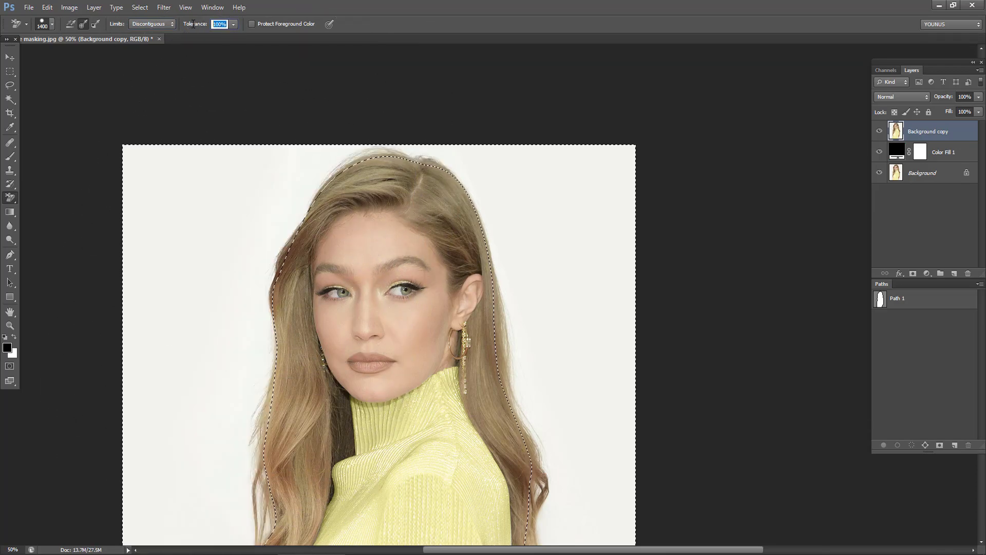
{"action": "type", "text": "30"}
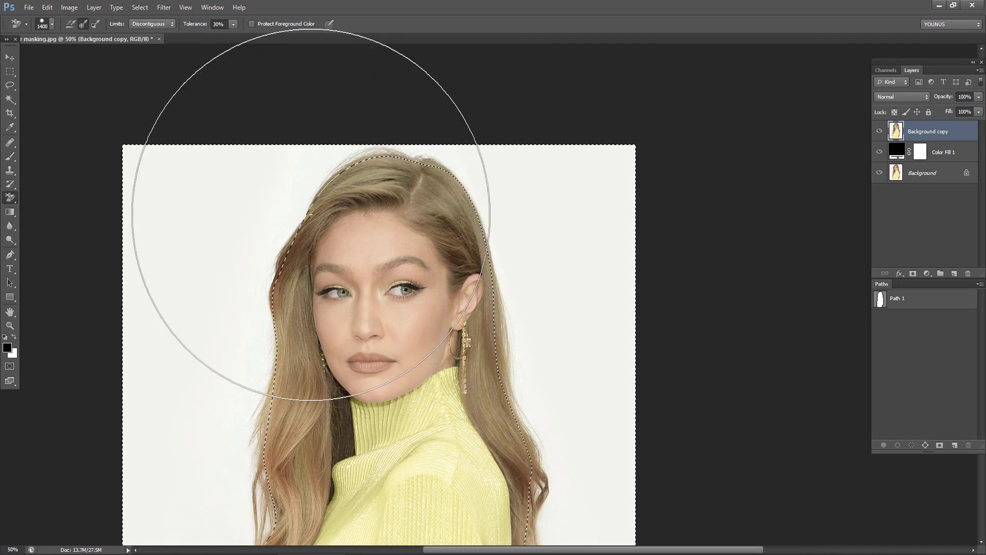
{"action": "left_click", "coordinate": [282, 200]}
{"action": "left_click_drag", "start_coordinate": [211, 414], "coordinate": [204, 259]}
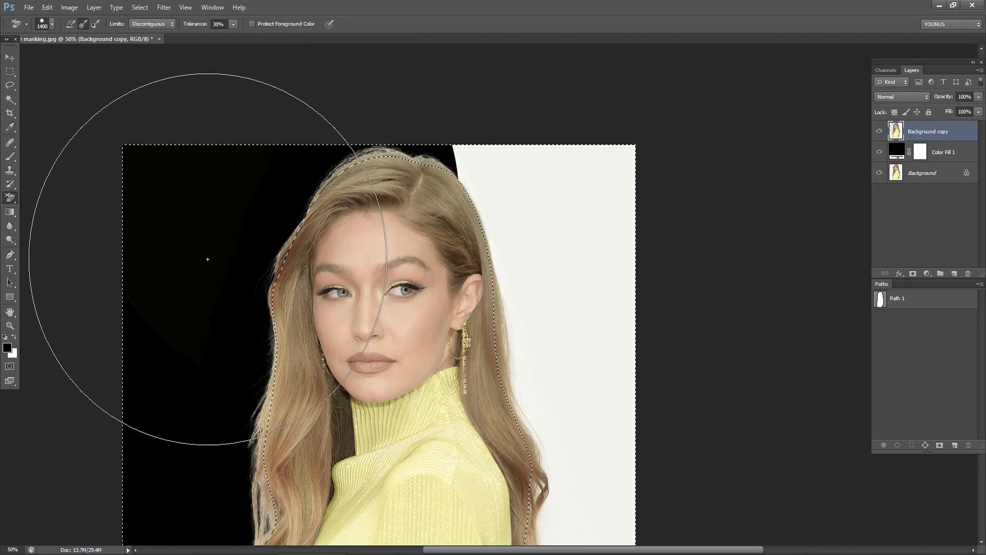
{"action": "left_click_drag", "start_coordinate": [239, 407], "coordinate": [258, 145]}
{"action": "left_click_drag", "start_coordinate": [236, 363], "coordinate": [293, 312]}
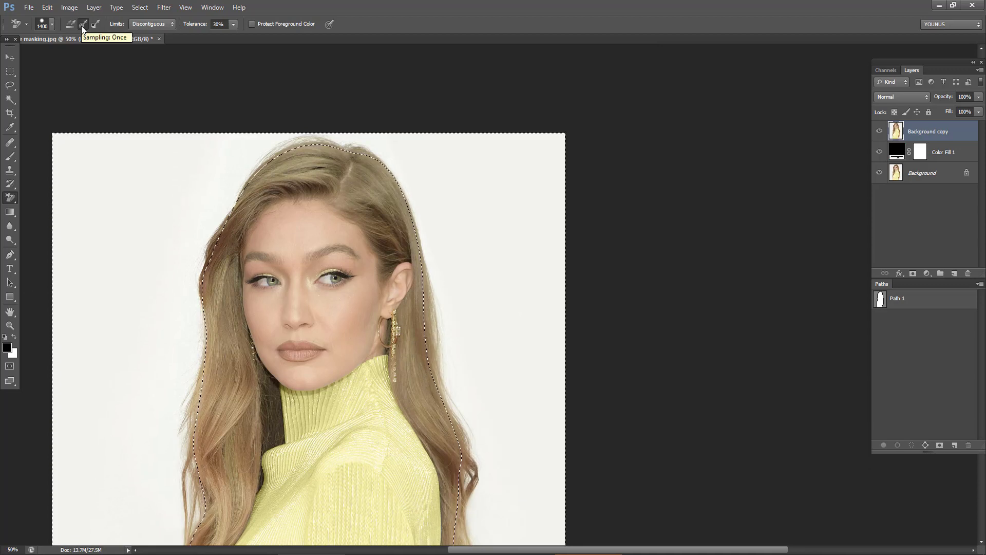
Step: Switch sampling to Once and erase the white backdrop beside the head and lower left
{"action": "left_click", "coordinate": [82, 24]}
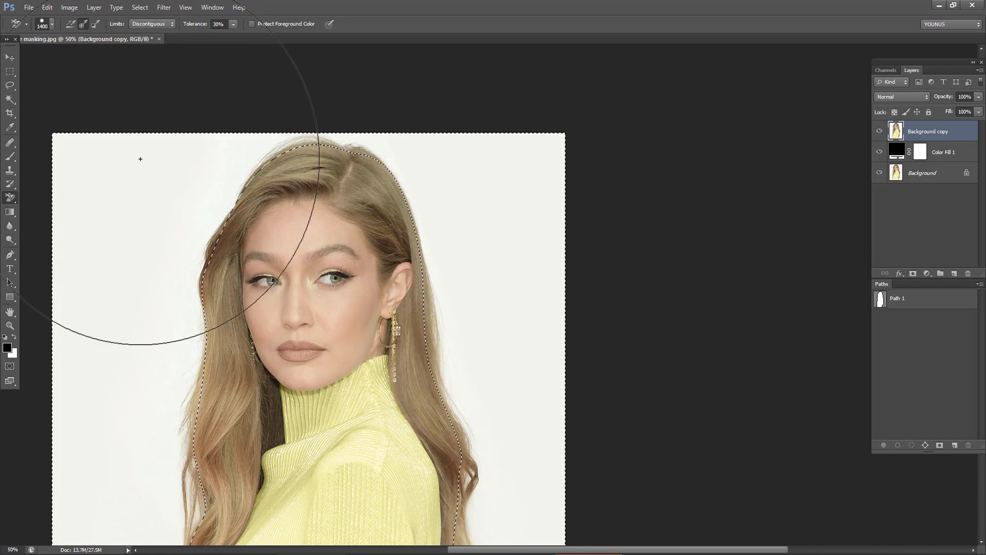
{"action": "left_click", "coordinate": [209, 174]}
{"action": "scroll", "coordinate": [97, 170], "scroll_direction": "down", "scroll_amount": 3}
{"action": "scroll", "coordinate": [97, 170], "scroll_direction": "down", "scroll_amount": 1}
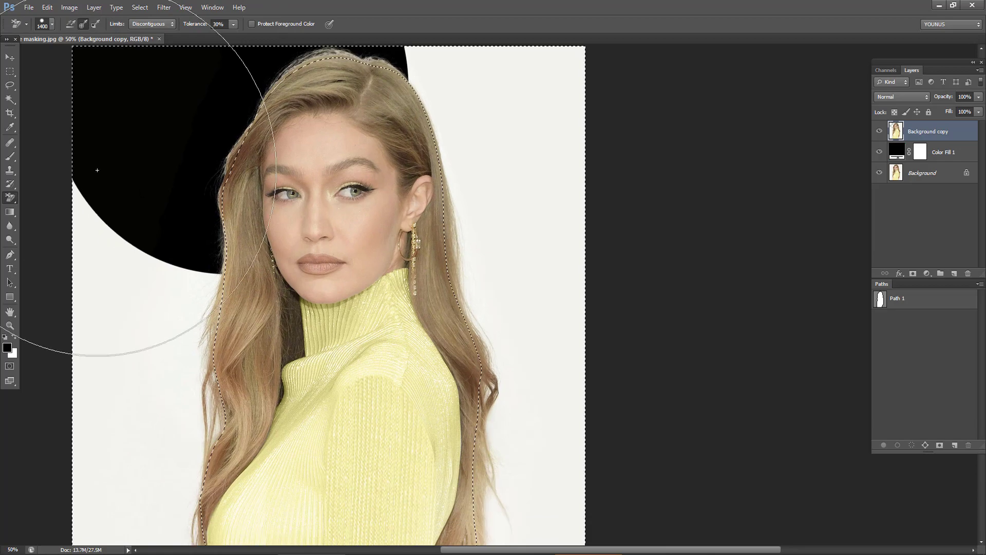
{"action": "left_click", "coordinate": [175, 297]}
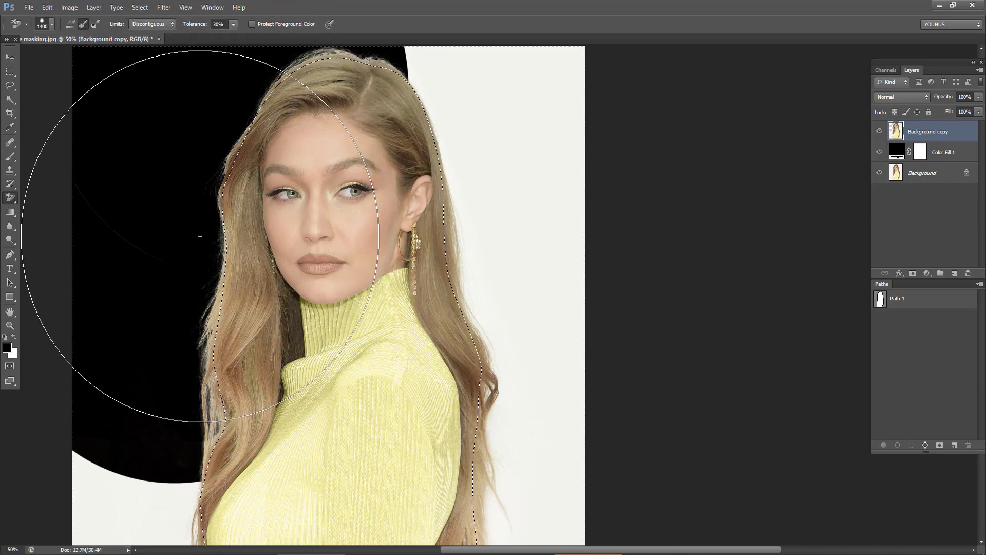
{"action": "scroll", "coordinate": [200, 237], "scroll_direction": "up", "scroll_amount": 5, "text": "alt"}
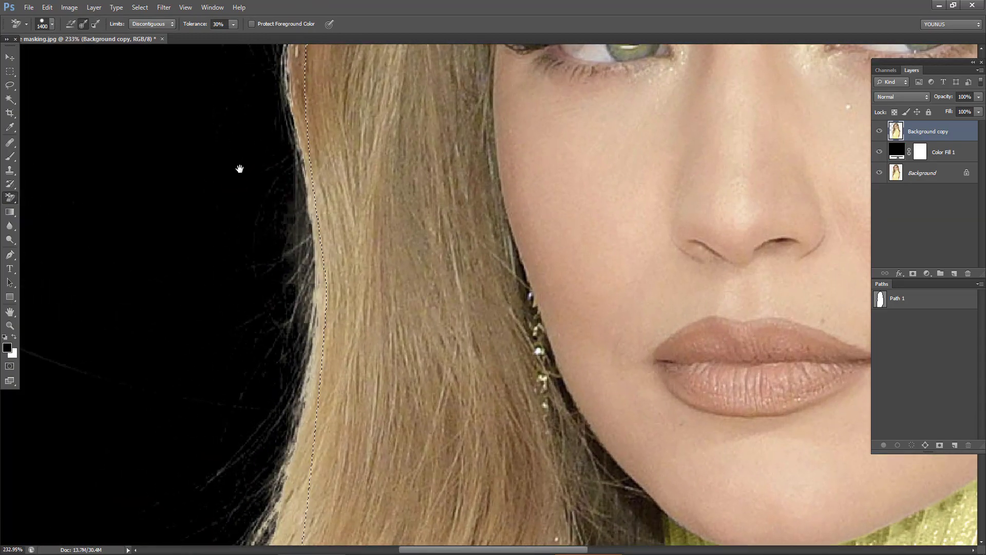
{"action": "left_click_drag", "start_coordinate": [258, 469], "coordinate": [255, 492]}
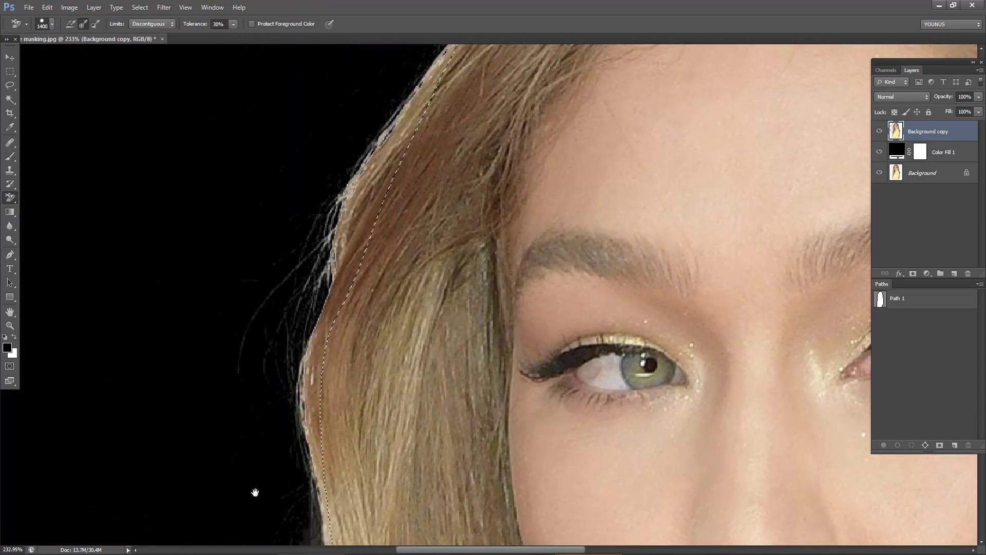
{"action": "scroll", "coordinate": [286, 367], "scroll_direction": "up", "scroll_amount": 5}
{"action": "scroll", "coordinate": [196, 325], "scroll_direction": "down", "scroll_amount": 10}
{"action": "scroll", "coordinate": [198, 360], "scroll_direction": "down", "scroll_amount": 5}
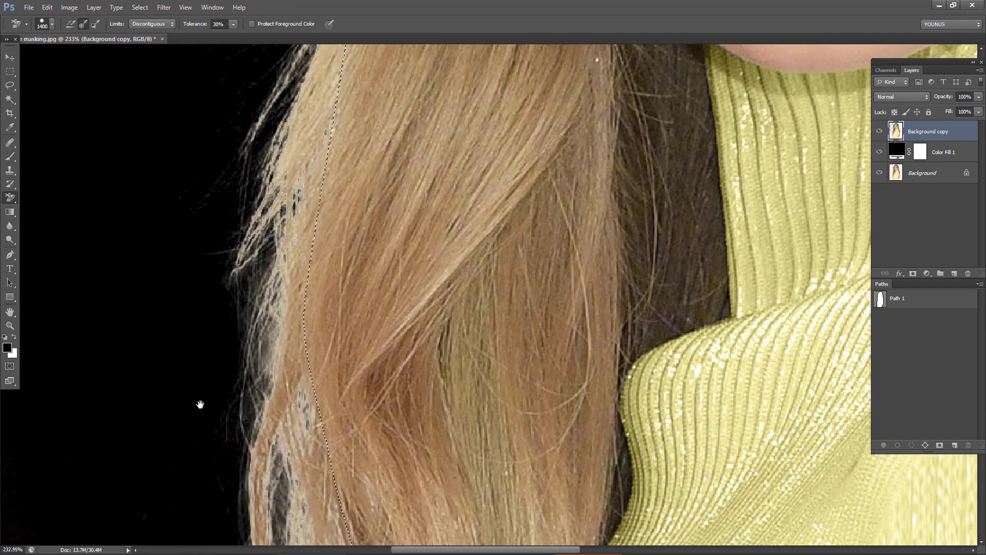
{"action": "scroll", "coordinate": [200, 404], "scroll_direction": "down", "scroll_amount": 2}
{"action": "scroll", "coordinate": [238, 237], "scroll_direction": "down", "scroll_amount": 5}
{"action": "scroll", "coordinate": [185, 137], "scroll_direction": "down", "scroll_amount": 5, "text": "alt"}
{"action": "scroll", "coordinate": [197, 132], "scroll_direction": "down", "scroll_amount": 2, "text": "alt"}
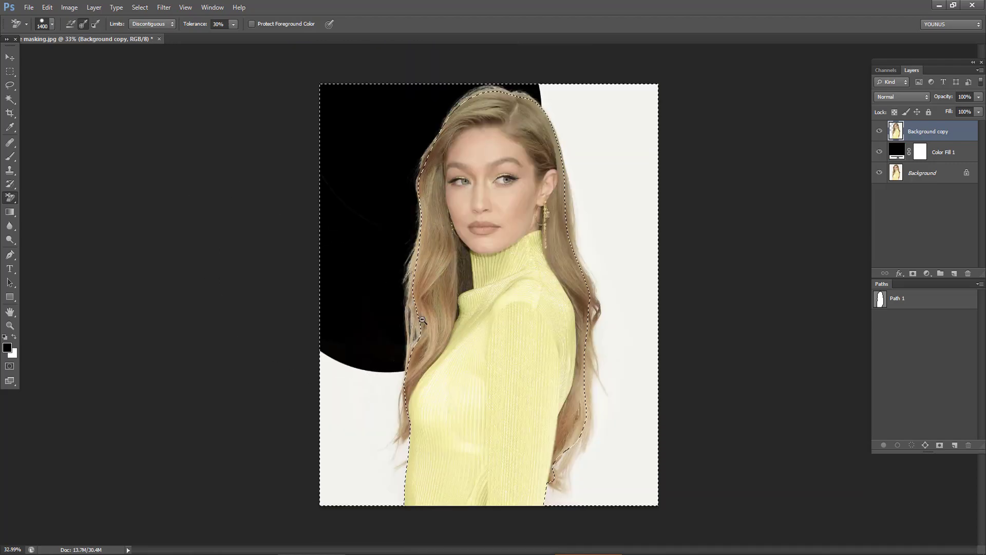
{"action": "scroll", "coordinate": [422, 320], "scroll_direction": "up", "scroll_amount": 2, "text": "alt"}
{"action": "scroll", "coordinate": [360, 308], "scroll_direction": "down", "scroll_amount": 5}
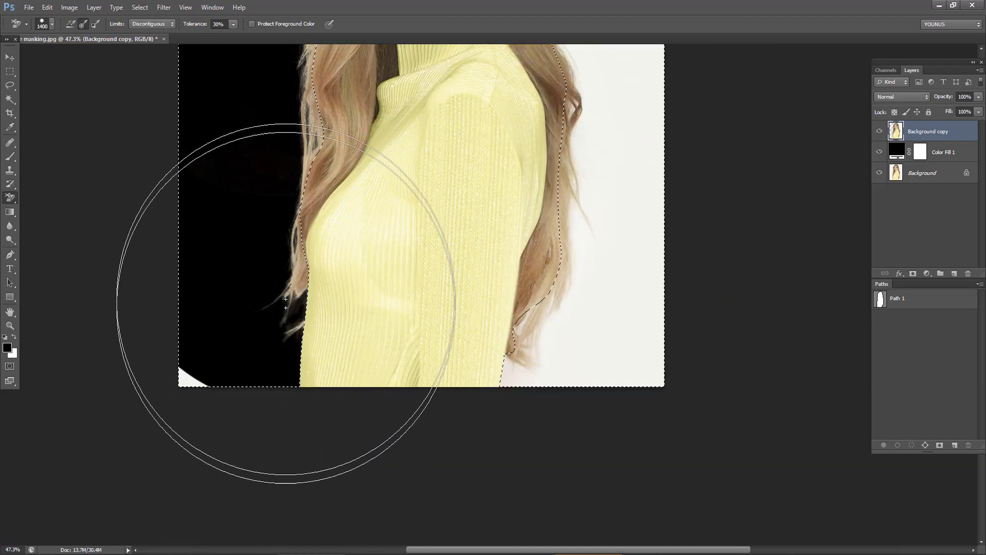
Step: Erase the remaining white in the bottom-left corner, right of the hair, and top-right
{"action": "left_click", "coordinate": [188, 377]}
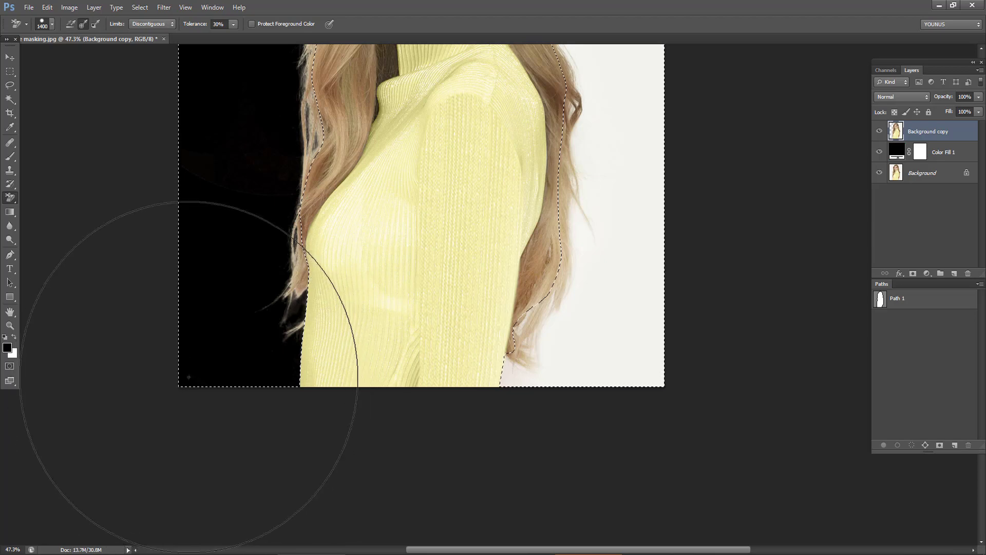
{"action": "left_click_drag", "start_coordinate": [451, 322], "coordinate": [253, 304]}
{"action": "left_click", "coordinate": [365, 341]}
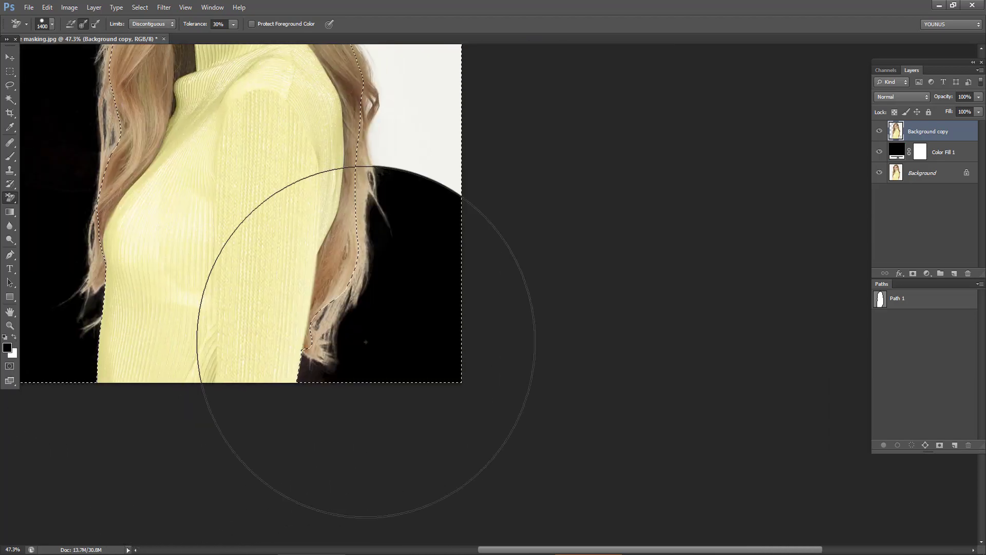
{"action": "key", "text": "ctrl+d"}
{"action": "mouse_move", "coordinate": [374, 220]}
{"action": "left_mouse_down"}
{"action": "mouse_move", "coordinate": [334, 350]}
{"action": "mouse_move", "coordinate": [352, 390]}
{"action": "left_mouse_up"}
{"action": "key", "text": "ctrl+shift+d"}
{"action": "left_click", "coordinate": [319, 276]}
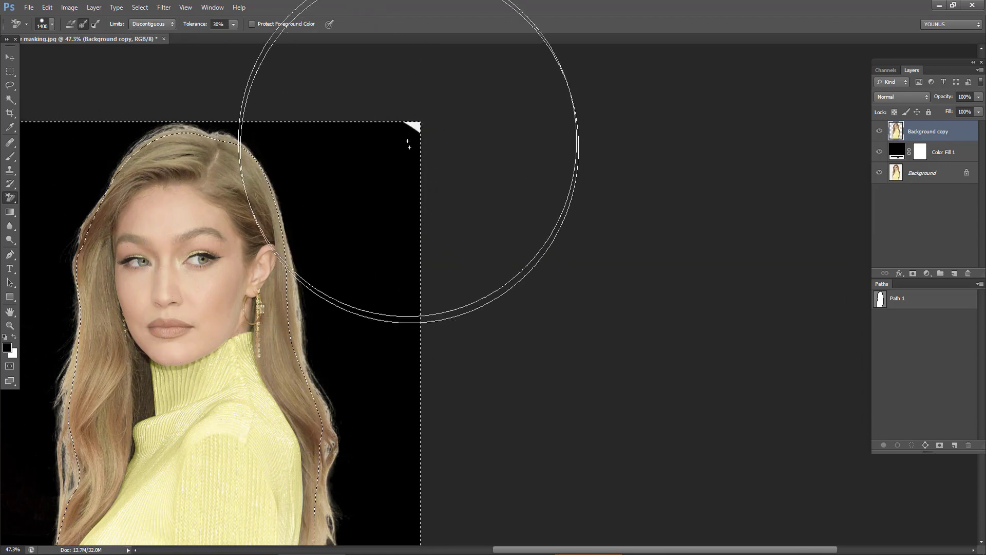
{"action": "left_click", "coordinate": [411, 129]}
{"action": "key", "text": "ctrl+minus"}
{"action": "key", "text": "ctrl+minus"}
{"action": "left_click_drag", "start_coordinate": [565, 309], "coordinate": [433, 309]}
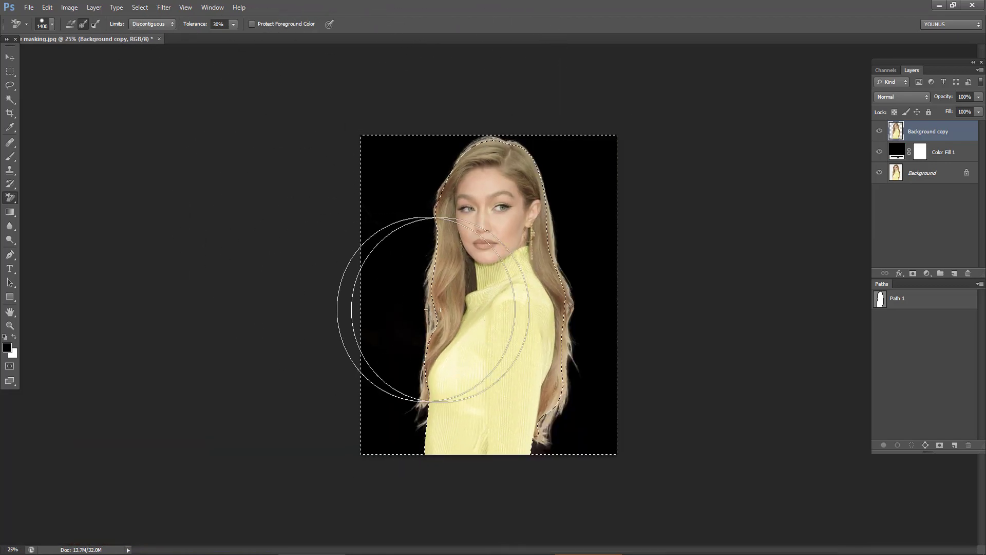
{"action": "key", "text": "ctrl+plus"}
{"action": "key", "text": "ctrl+plus"}
{"action": "scroll", "coordinate": [232, 194], "scroll_direction": "down", "scroll_amount": 3}
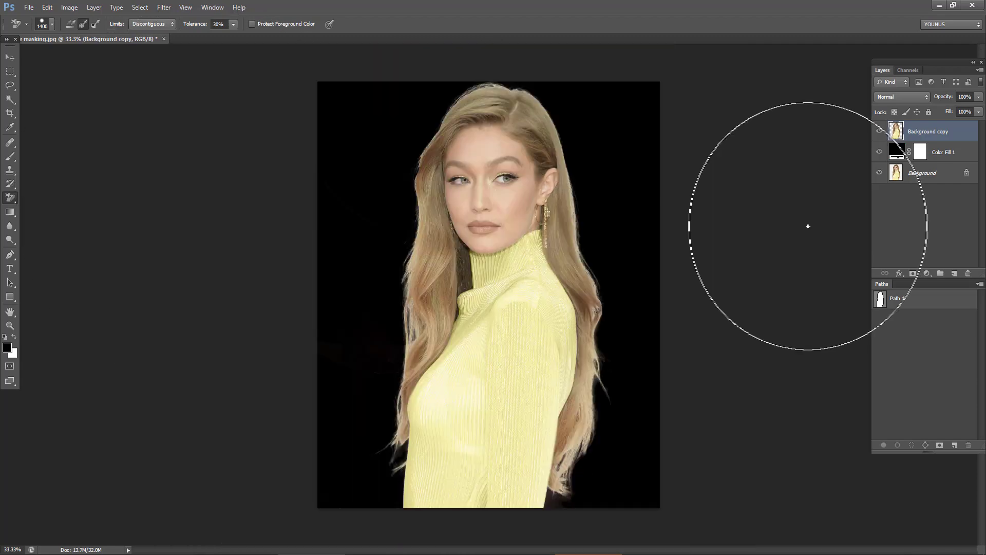
Step: Load the cut-out as a selection, save it as channel Alpha 1, and deselect
{"action": "left_click", "coordinate": [896, 131], "text": "ctrl"}
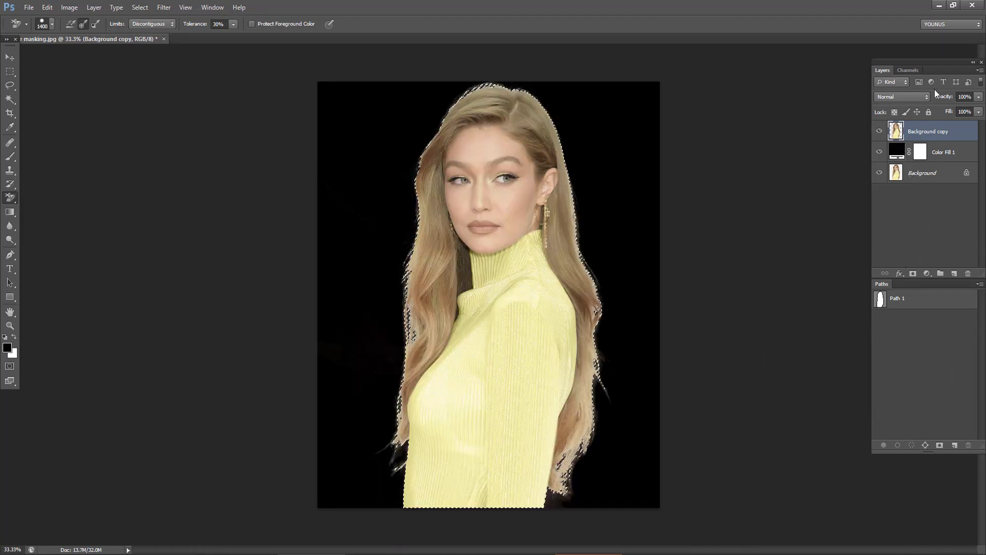
{"action": "left_click", "coordinate": [906, 69]}
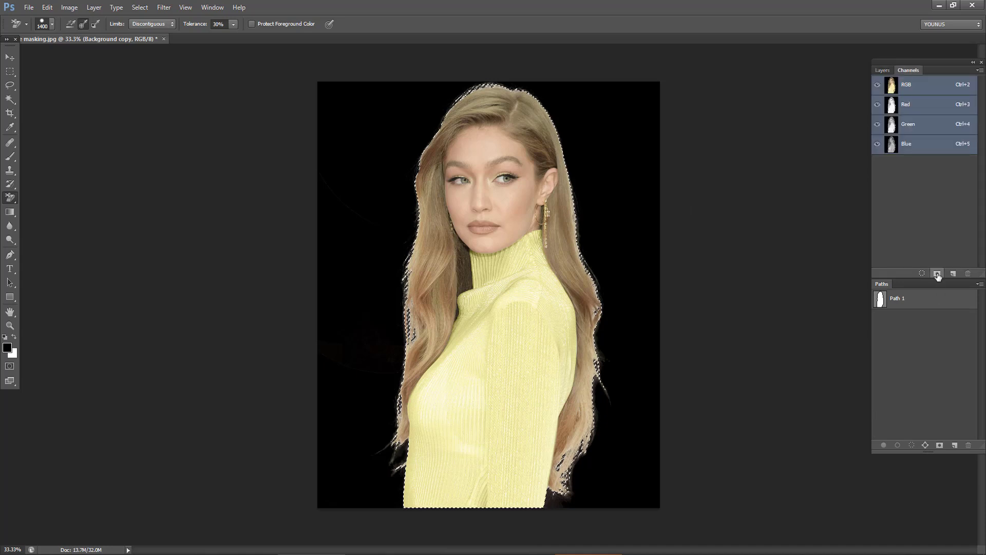
{"action": "left_click", "coordinate": [937, 273]}
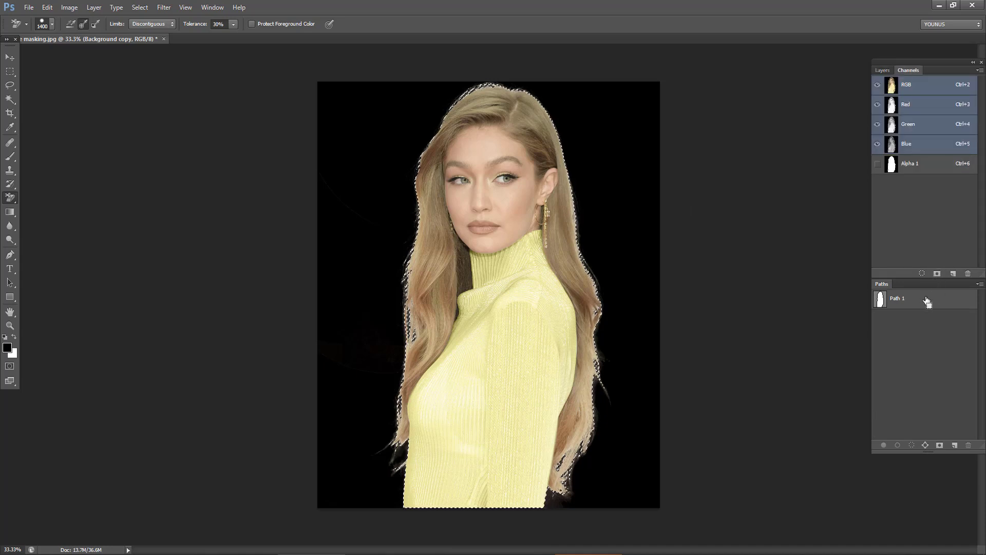
{"action": "left_click", "coordinate": [143, 7]}
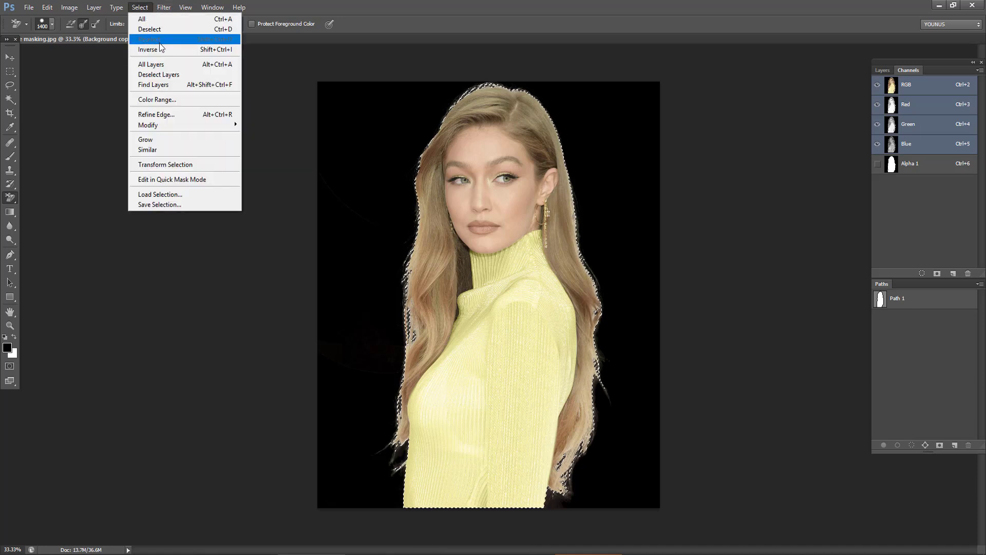
{"action": "left_click", "coordinate": [154, 28]}
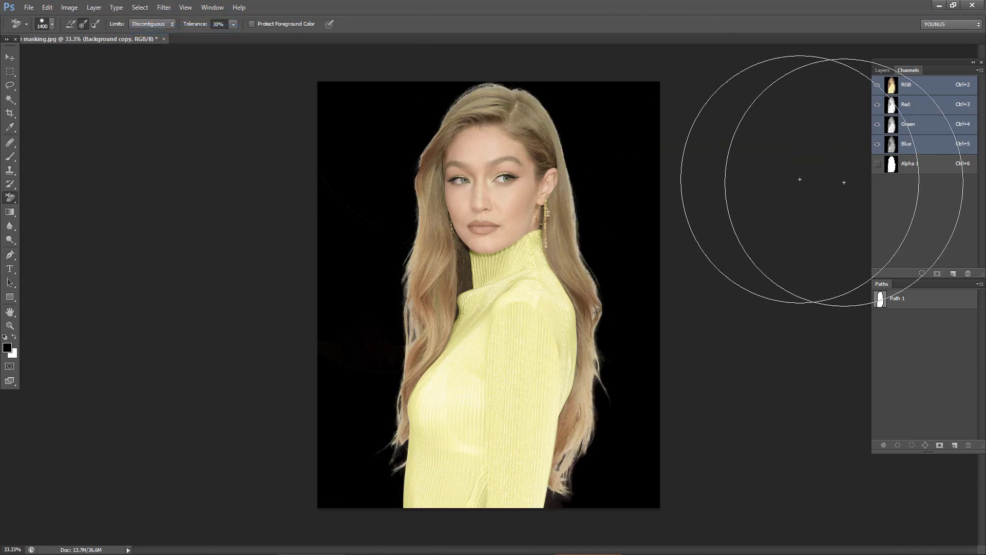
Step: View the Alpha 1 channel alone and inspect its hair edges up close
{"action": "left_click", "coordinate": [896, 167]}
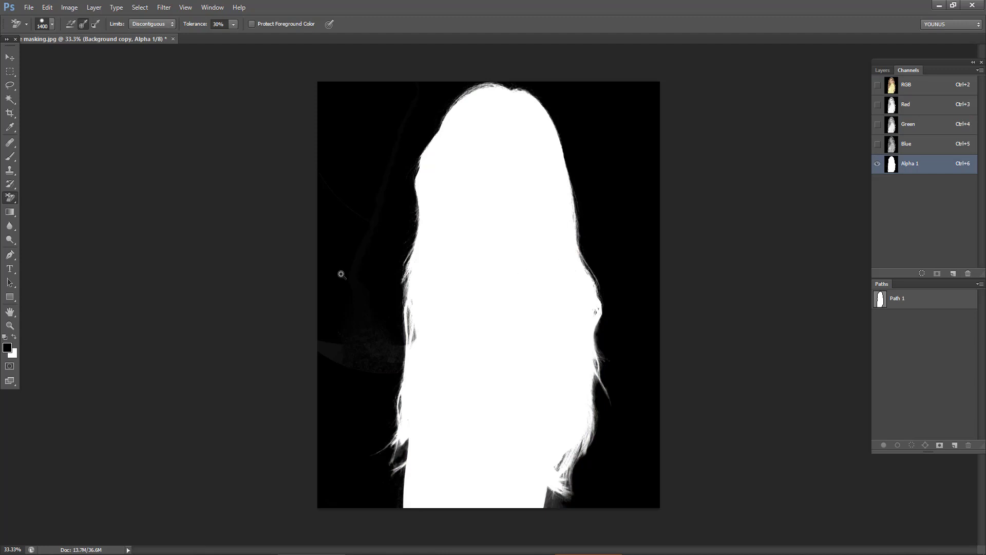
{"action": "left_click_drag", "start_coordinate": [338, 295], "coordinate": [374, 307]}
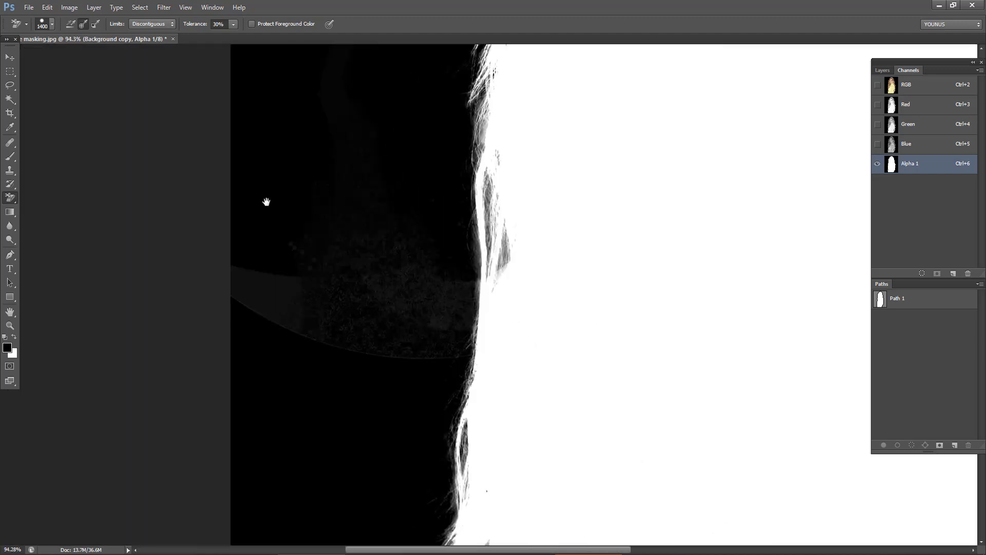
{"action": "scroll", "coordinate": [268, 249], "scroll_direction": "up", "scroll_amount": 3}
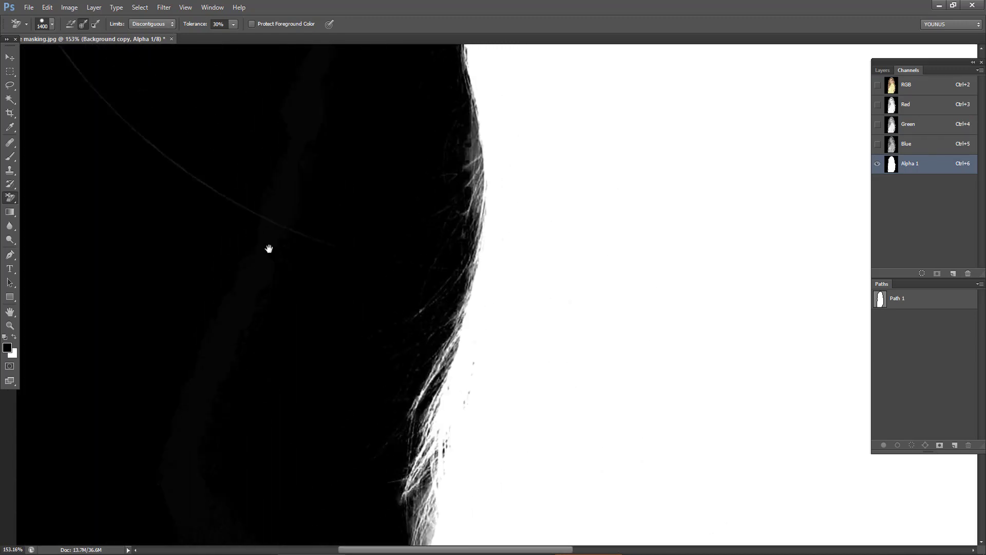
{"action": "mouse_move", "coordinate": [268, 248]}
{"action": "left_mouse_down"}
{"action": "mouse_move", "coordinate": [283, 328]}
{"action": "mouse_move", "coordinate": [288, 534]}
{"action": "left_mouse_up"}
{"action": "left_click_drag", "start_coordinate": [311, 253], "coordinate": [57, 272]}
{"action": "mouse_move", "coordinate": [579, 345]}
{"action": "left_mouse_down"}
{"action": "mouse_move", "coordinate": [271, 117]}
{"action": "mouse_move", "coordinate": [325, 127]}
{"action": "mouse_move", "coordinate": [385, 198]}
{"action": "mouse_move", "coordinate": [323, 183]}
{"action": "mouse_move", "coordinate": [471, 295]}
{"action": "mouse_move", "coordinate": [204, 211]}
{"action": "mouse_move", "coordinate": [457, 216]}
{"action": "left_mouse_up"}
{"action": "left_click", "coordinate": [69, 7]}
{"action": "mouse_move", "coordinate": [85, 34]}
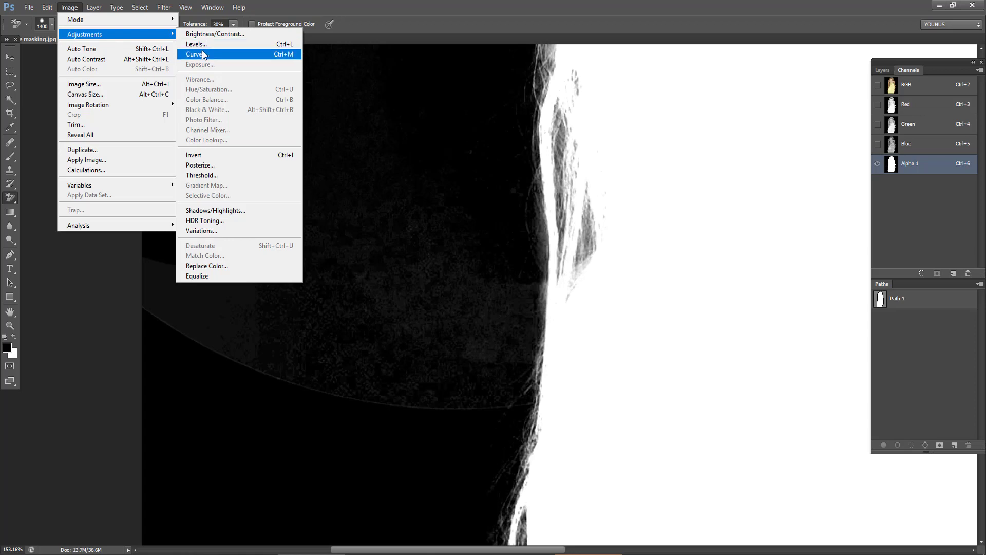
Step: Apply Curves to Alpha 1, moving the black point right to darken the background
{"action": "left_click", "coordinate": [200, 54]}
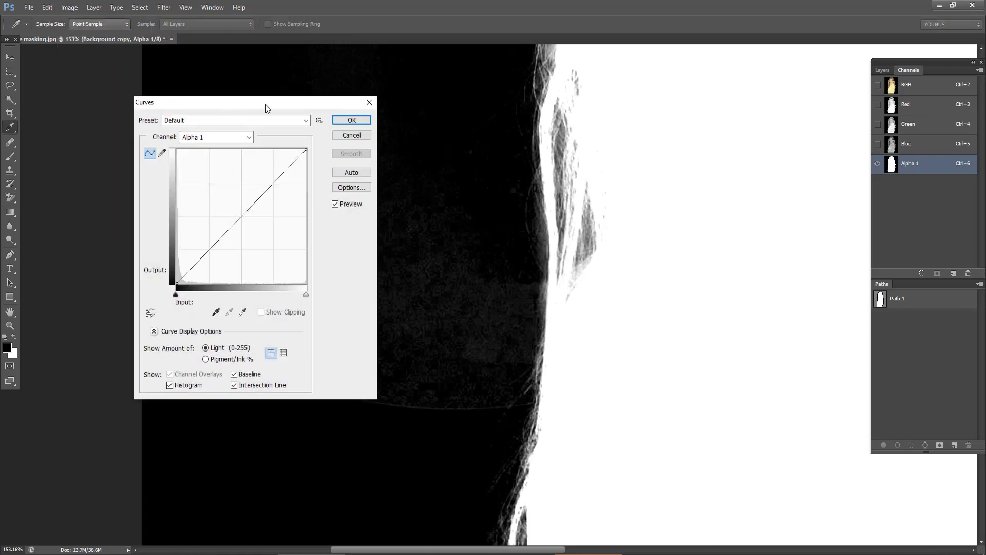
{"action": "left_click_drag", "start_coordinate": [264, 104], "coordinate": [648, 79]}
{"action": "mouse_move", "coordinate": [585, 268]}
{"action": "left_mouse_down"}
{"action": "mouse_move", "coordinate": [602, 269]}
{"action": "mouse_move", "coordinate": [586, 268]}
{"action": "mouse_move", "coordinate": [593, 277]}
{"action": "left_mouse_up"}
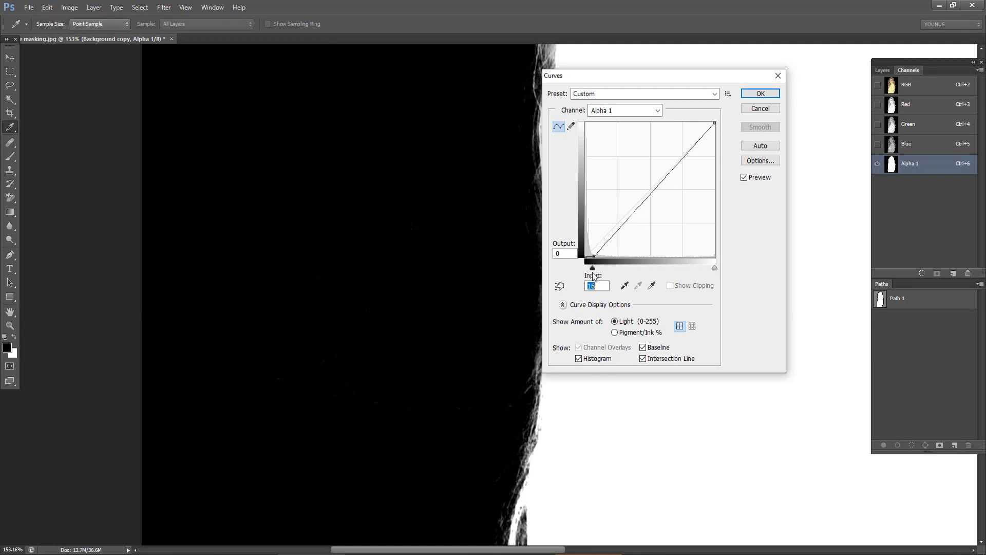
{"action": "left_click", "coordinate": [760, 98]}
{"action": "key", "text": "e"}
{"action": "mouse_move", "coordinate": [374, 170]}
{"action": "left_mouse_down"}
{"action": "mouse_move", "coordinate": [249, 363]}
{"action": "mouse_move", "coordinate": [375, 262]}
{"action": "mouse_move", "coordinate": [31, 334]}
{"action": "left_mouse_up"}
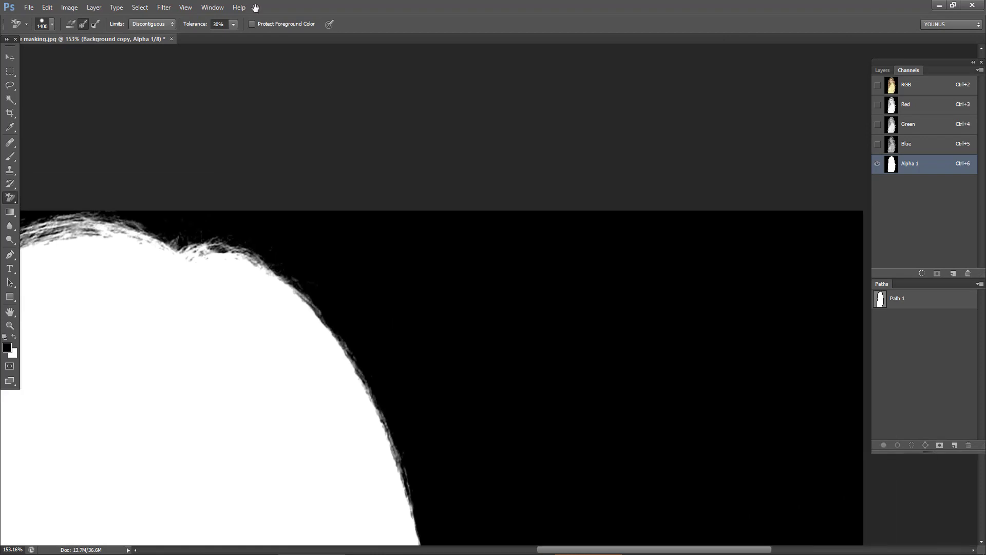
Step: Lasso the grey hair area above the shoulder and feather the selection by 30 pixels
{"action": "mouse_move", "coordinate": [554, 442]}
{"action": "left_mouse_down"}
{"action": "mouse_move", "coordinate": [332, 133]}
{"action": "mouse_move", "coordinate": [281, 133]}
{"action": "mouse_move", "coordinate": [286, 176]}
{"action": "mouse_move", "coordinate": [296, 99]}
{"action": "left_mouse_up"}
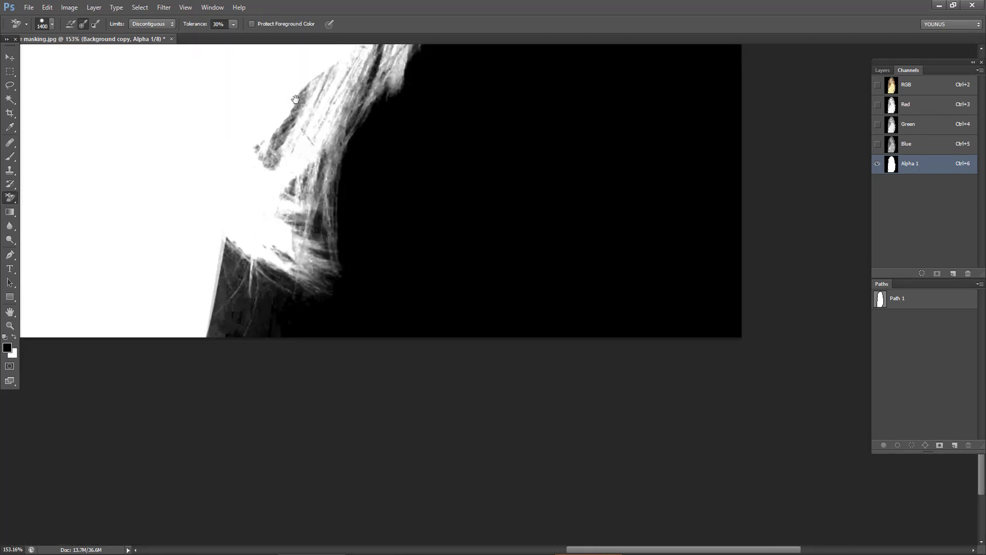
{"action": "key", "text": "l"}
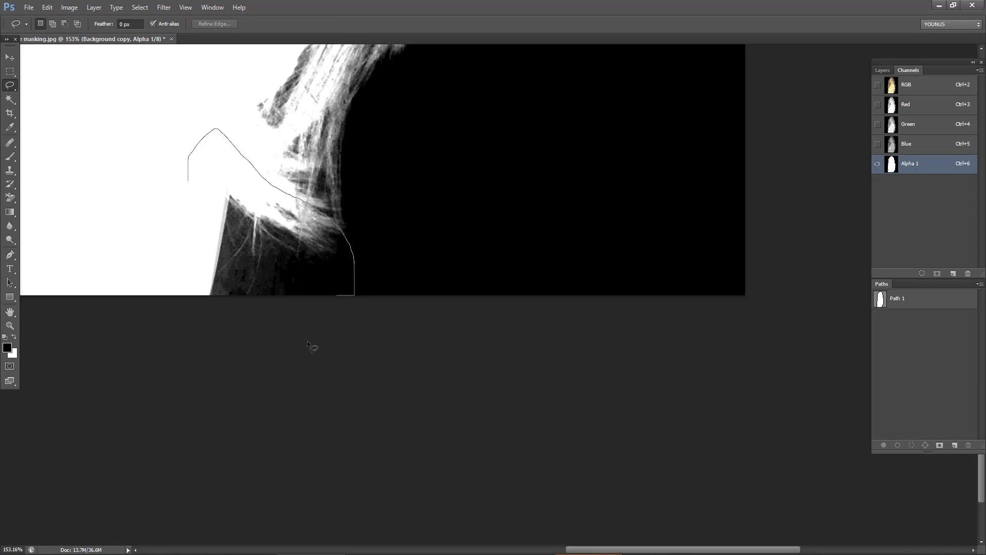
{"action": "left_click", "coordinate": [131, 159]}
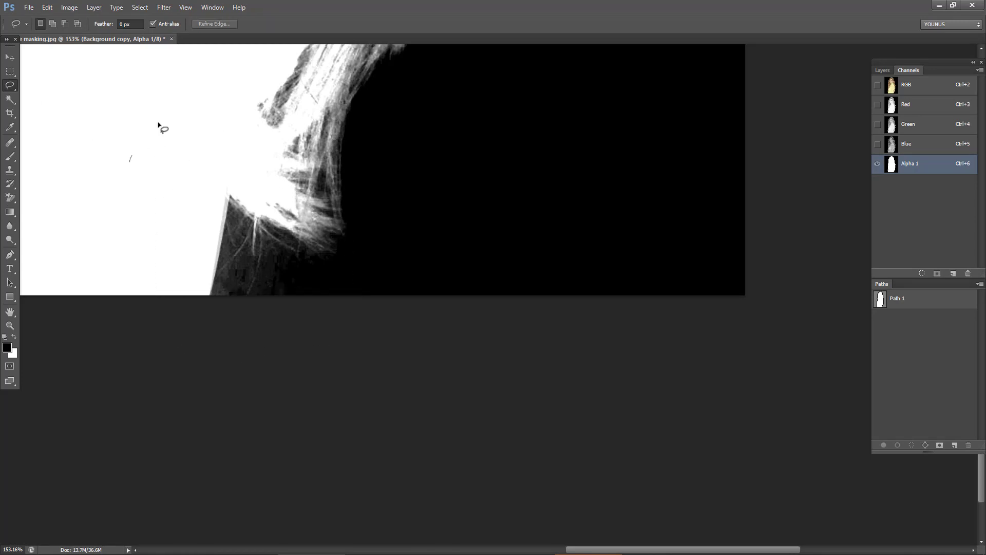
{"action": "left_click_drag", "start_coordinate": [198, 365], "coordinate": [103, 222]}
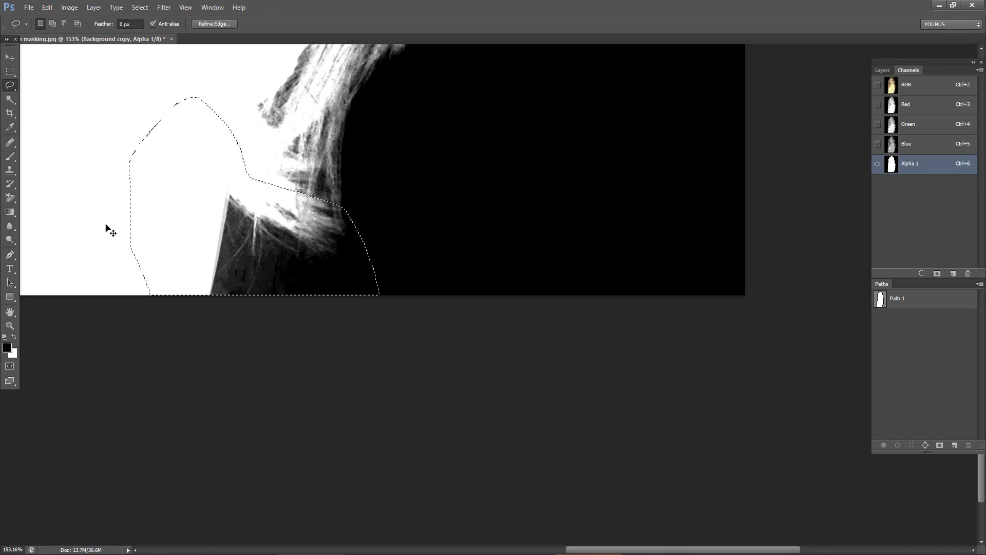
{"action": "key", "text": "shift+F6"}
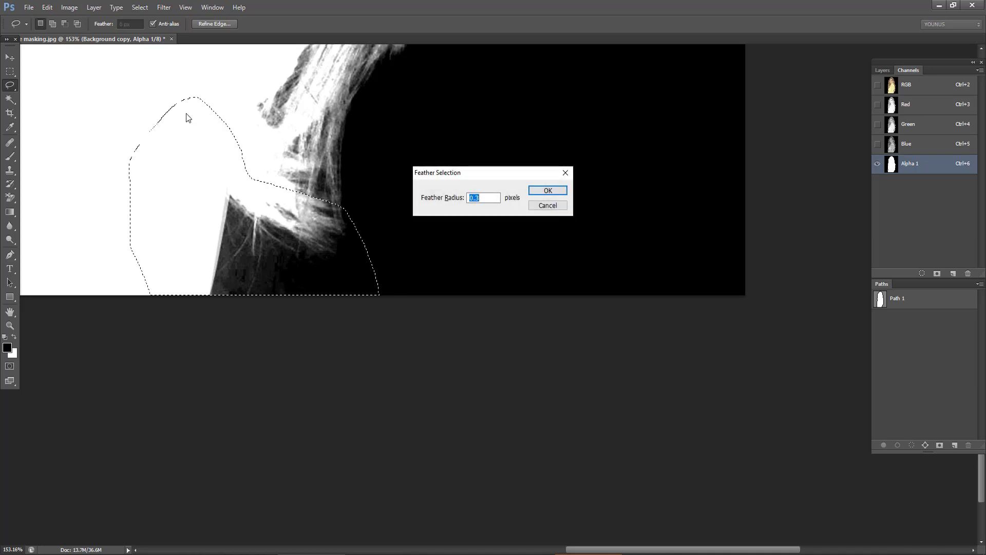
{"action": "key", "text": "Escape"}
{"action": "left_click", "coordinate": [140, 7]}
{"action": "mouse_move", "coordinate": [148, 124]}
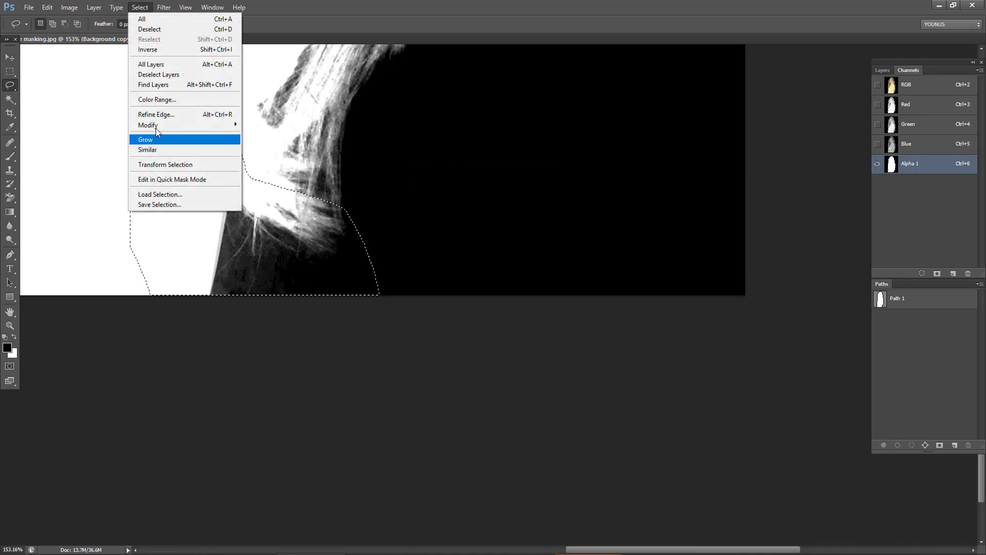
{"action": "left_click", "coordinate": [261, 165]}
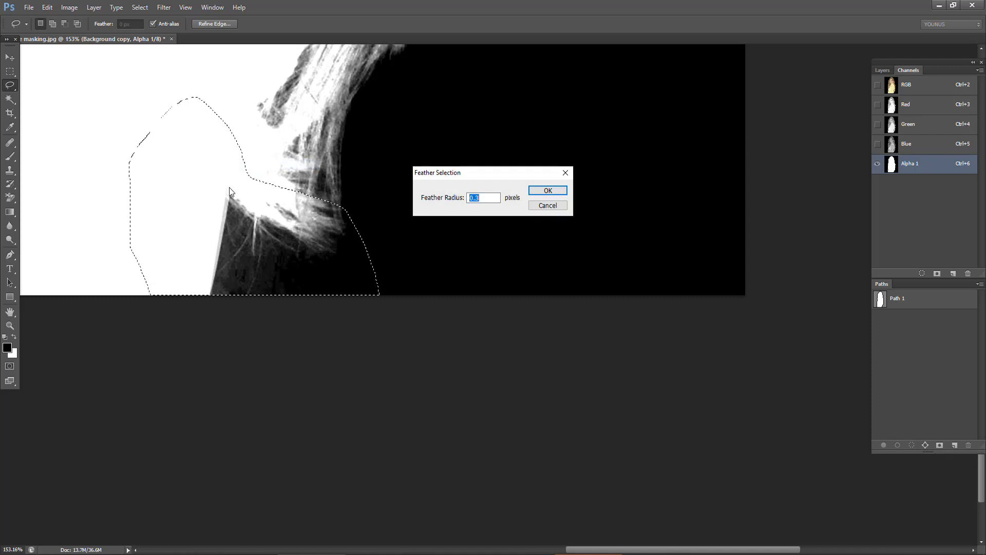
{"action": "type", "text": "50"}
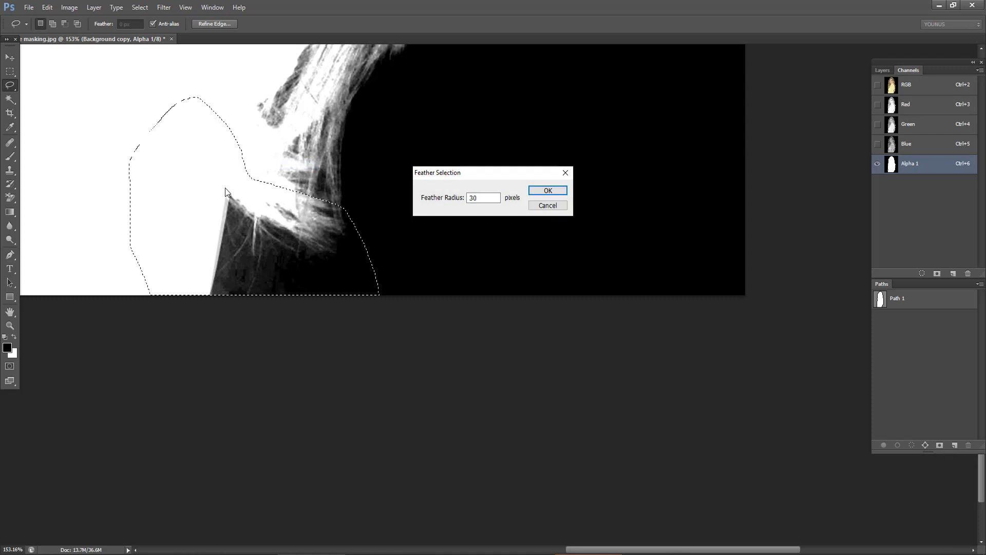
{"action": "key", "text": "Return"}
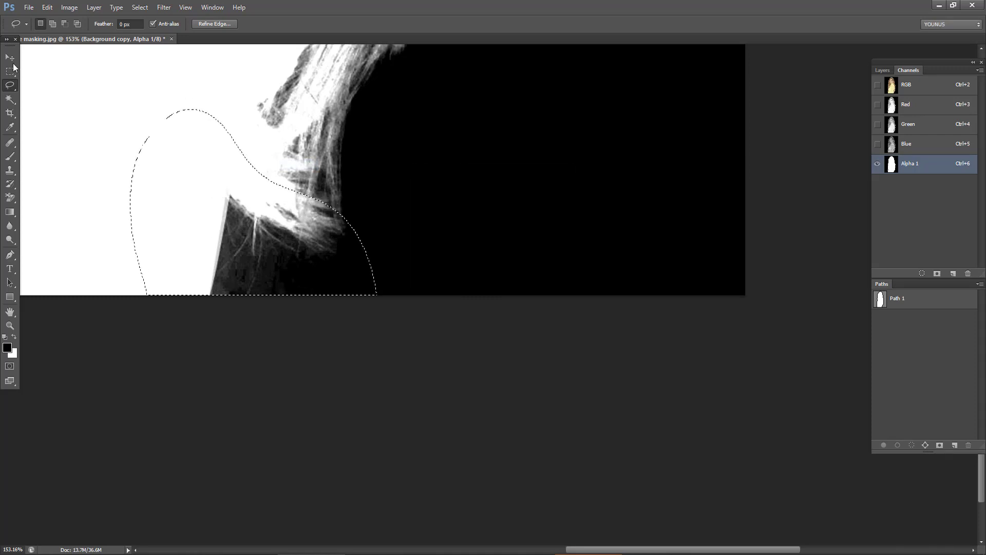
Step: Darken the feathered area to black with Curves, black point at 35, then fit the mask on screen
{"action": "left_click", "coordinate": [61, 7]}
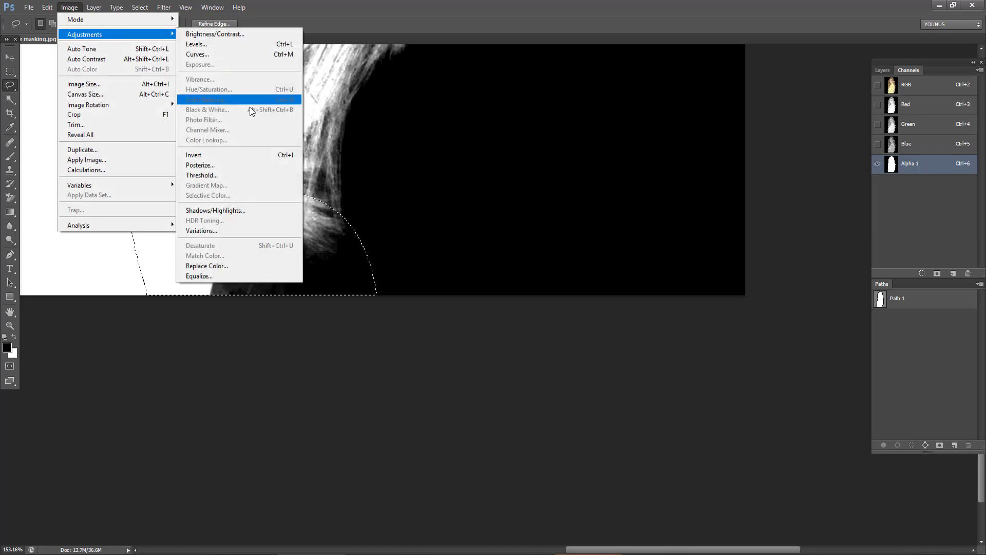
{"action": "left_click", "coordinate": [205, 55]}
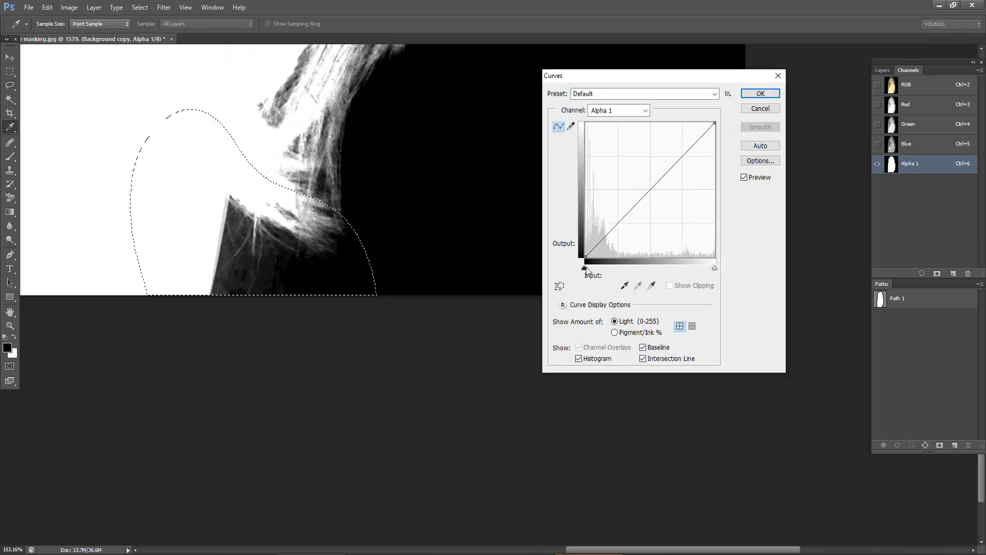
{"action": "left_click_drag", "start_coordinate": [587, 268], "coordinate": [607, 266]}
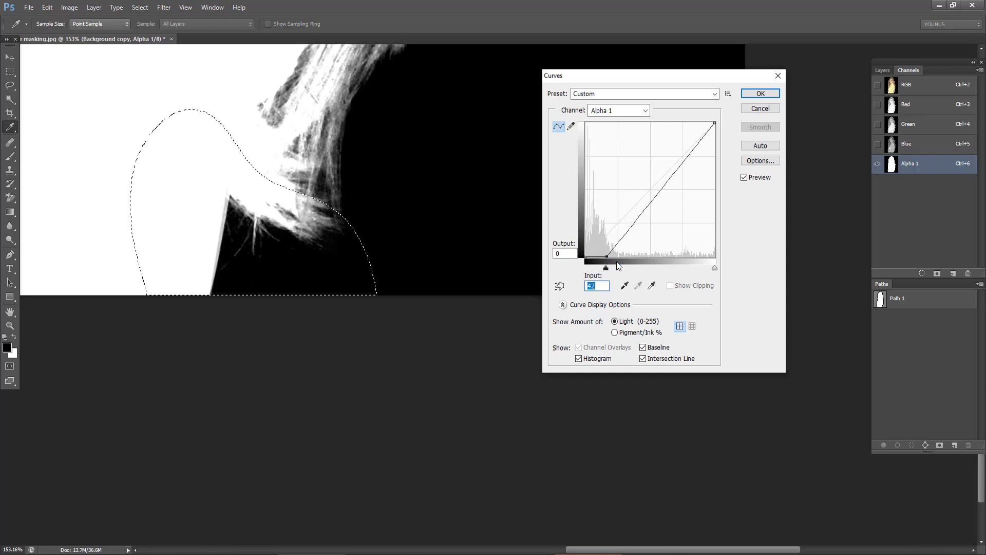
{"action": "left_click_drag", "start_coordinate": [606, 268], "coordinate": [602, 267]}
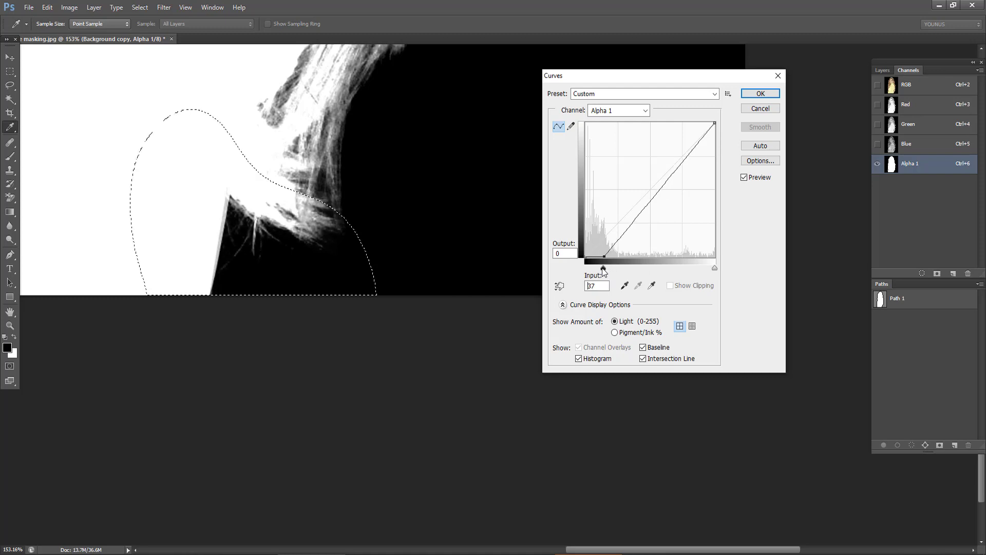
{"action": "left_click", "coordinate": [761, 94]}
{"action": "key", "text": "l"}
{"action": "key", "text": "ctrl+0"}
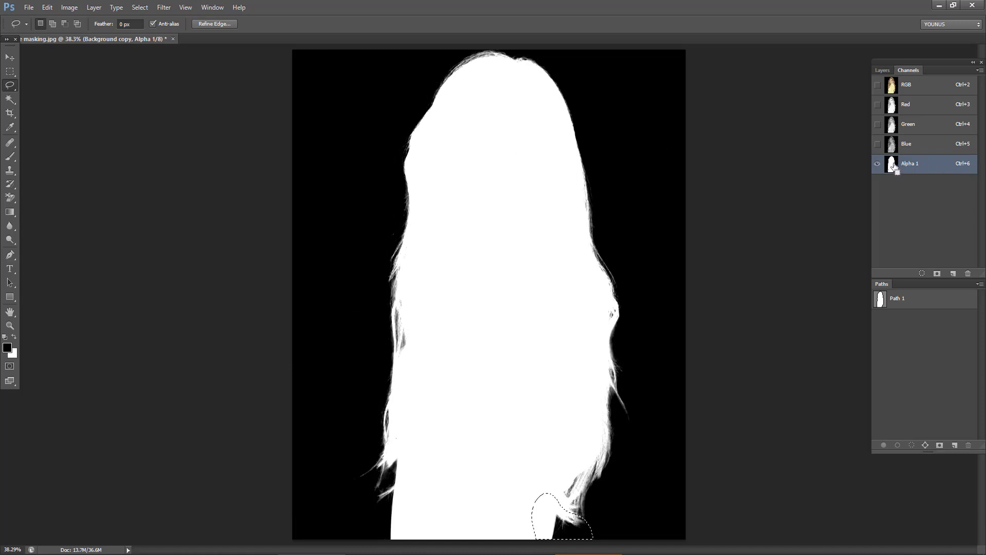
Step: Load Alpha 1 as a selection, delete the channel, and copy Background copy's woman to Layer 1
{"action": "left_click", "coordinate": [894, 165], "text": "ctrl"}
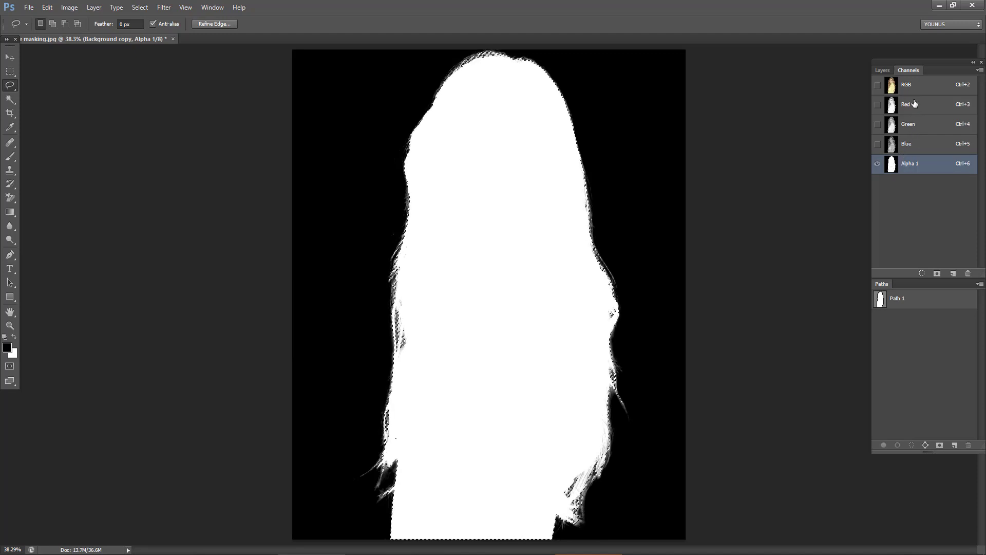
{"action": "left_click_drag", "start_coordinate": [896, 164], "coordinate": [967, 267]}
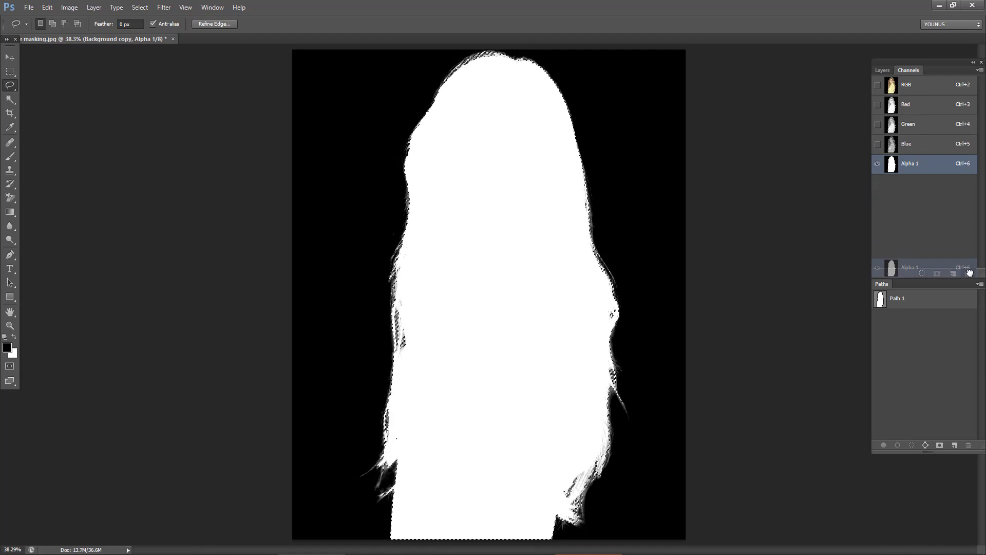
{"action": "left_click_drag", "start_coordinate": [970, 272], "coordinate": [969, 273]}
{"action": "left_click", "coordinate": [882, 71]}
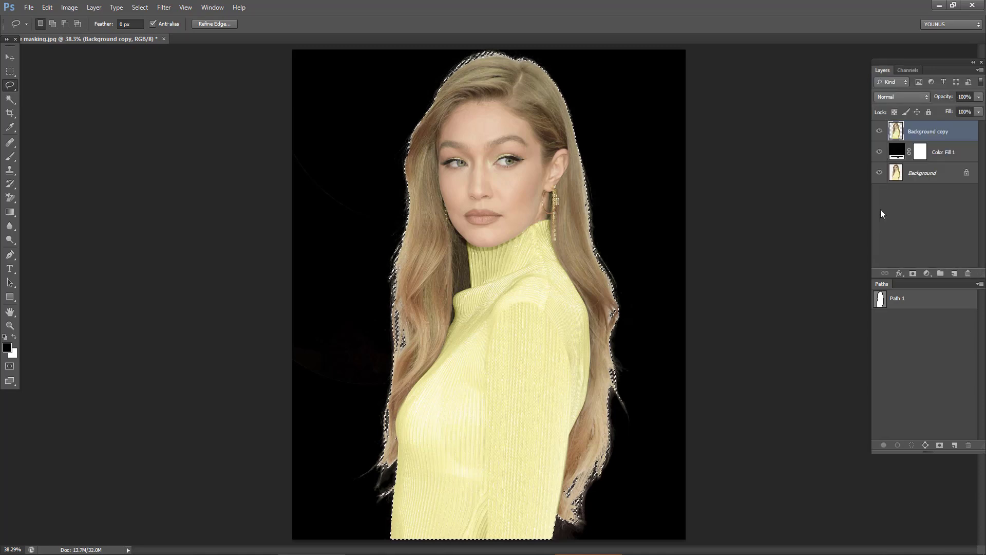
{"action": "key", "text": "ctrl+j"}
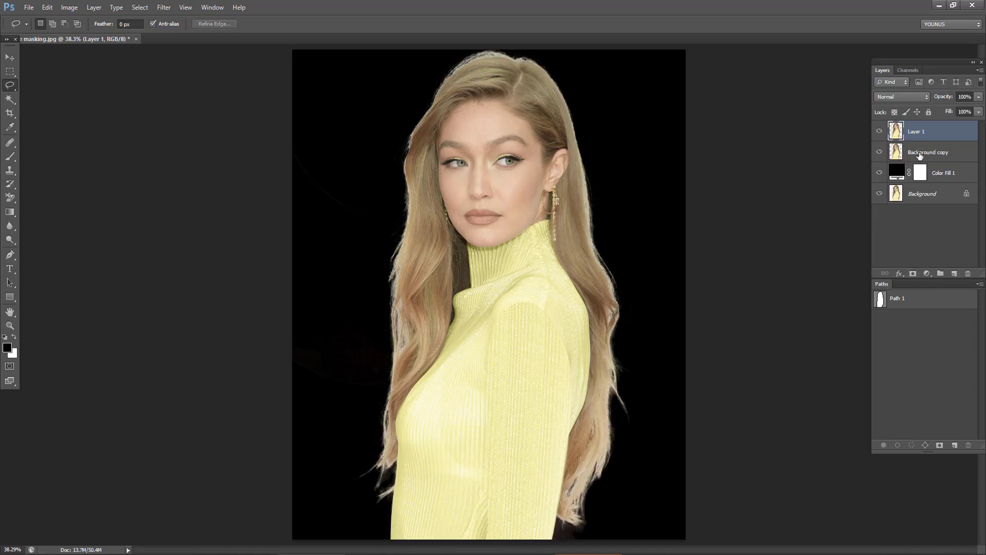
Step: Delete Background copy and recolour Color Fill 1 to aqua #41fae6 (hue 174)
{"action": "left_click_drag", "start_coordinate": [920, 155], "coordinate": [967, 273]}
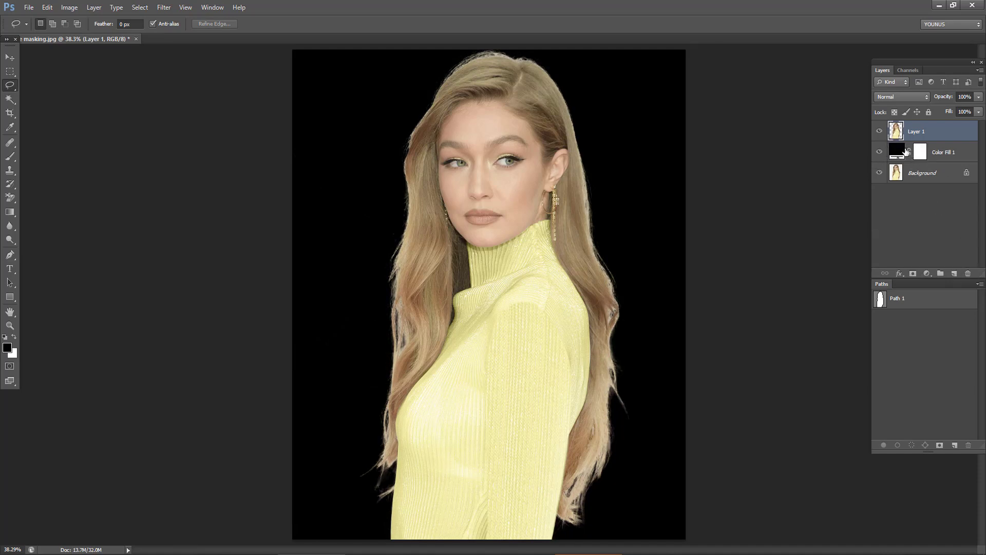
{"action": "double_click", "coordinate": [900, 156]}
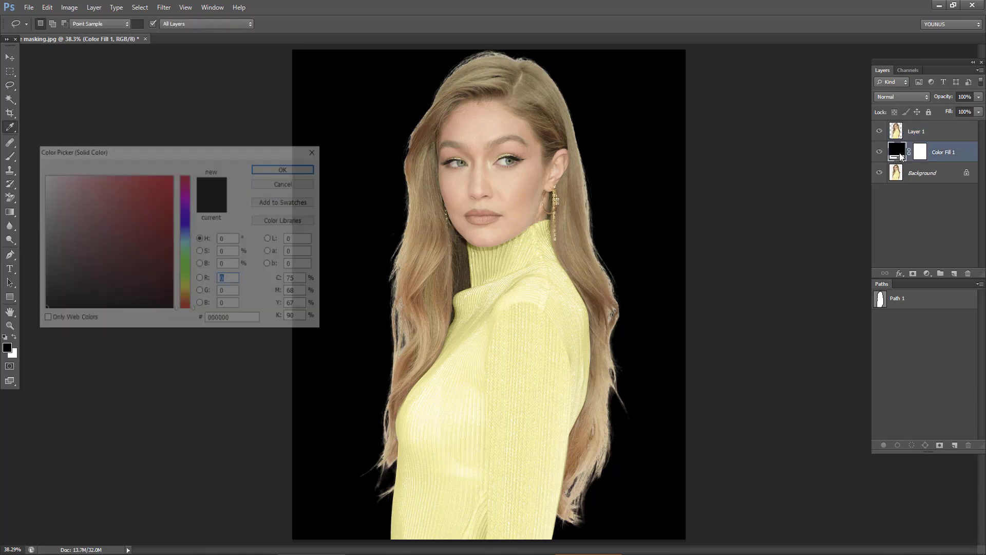
{"action": "mouse_move", "coordinate": [169, 200]}
{"action": "left_mouse_down"}
{"action": "mouse_move", "coordinate": [83, 225]}
{"action": "mouse_move", "coordinate": [142, 247]}
{"action": "mouse_move", "coordinate": [139, 275]}
{"action": "mouse_move", "coordinate": [140, 177]}
{"action": "left_mouse_up"}
{"action": "left_click", "coordinate": [180, 263]}
{"action": "left_click", "coordinate": [185, 219]}
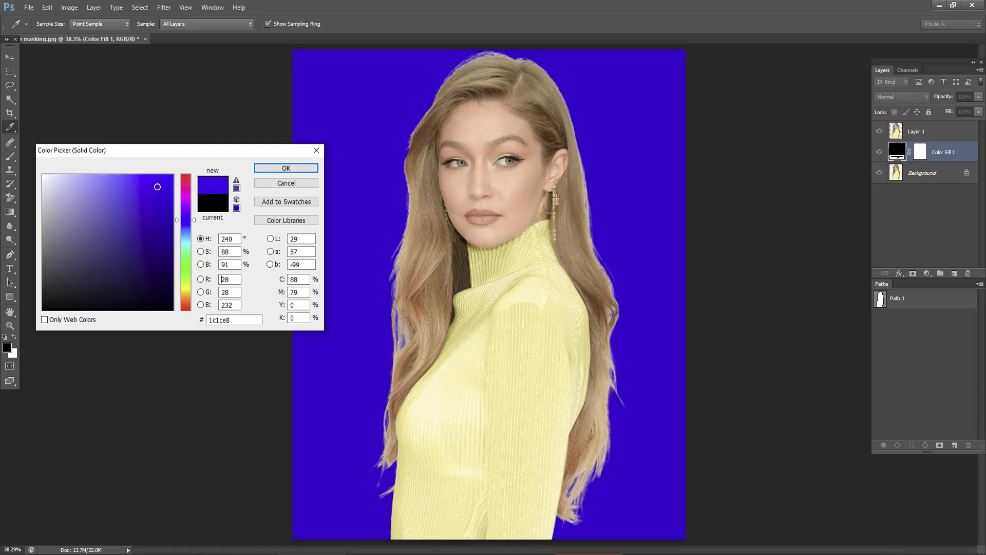
{"action": "left_click", "coordinate": [187, 174]}
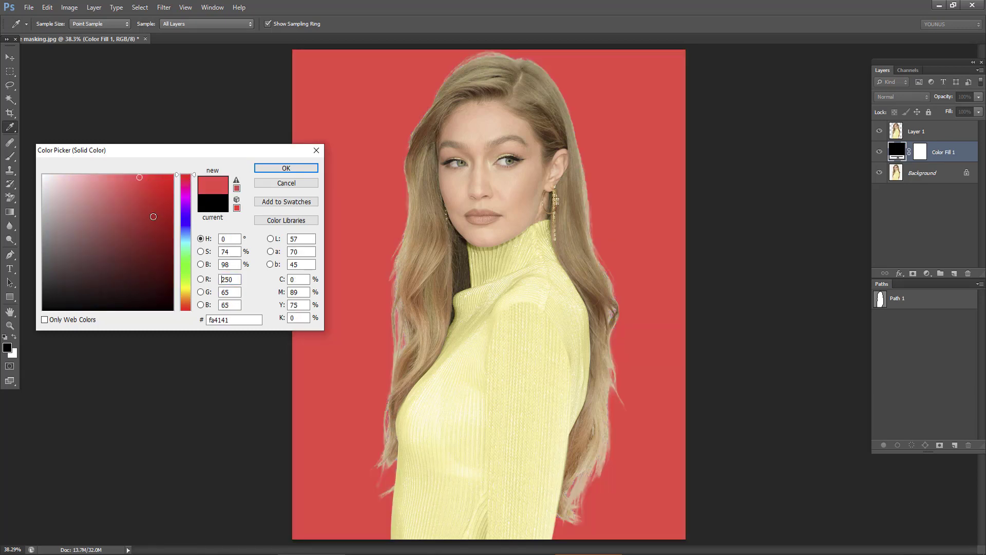
{"action": "left_click", "coordinate": [186, 270]}
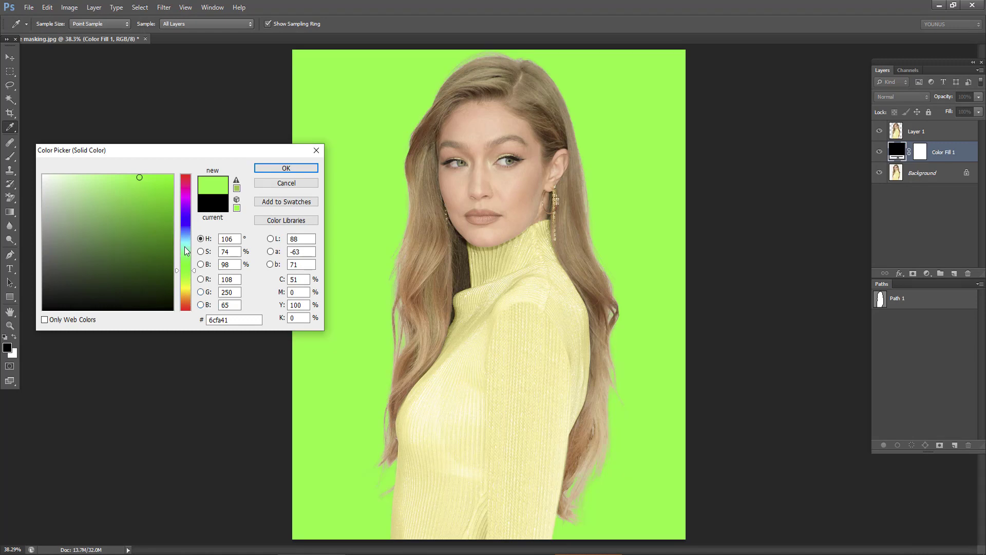
{"action": "left_click", "coordinate": [186, 263]}
{"action": "left_click", "coordinate": [185, 245]}
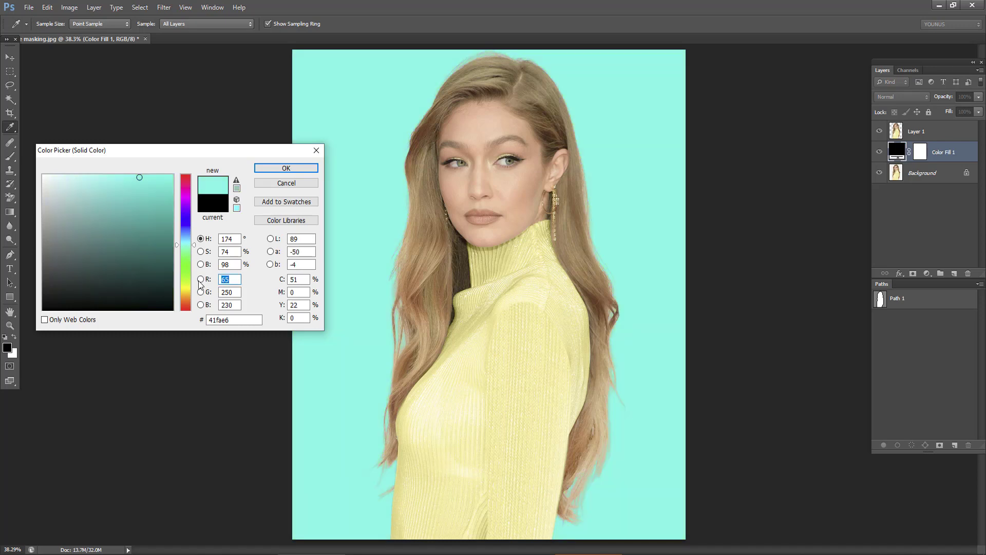
{"action": "key", "text": "Return"}
Step: Hide Color Fill 1 and Background, briefly re-show the aqua fill, then hide it again
{"action": "key", "text": "l"}
{"action": "left_click_drag", "start_coordinate": [878, 156], "coordinate": [881, 188]}
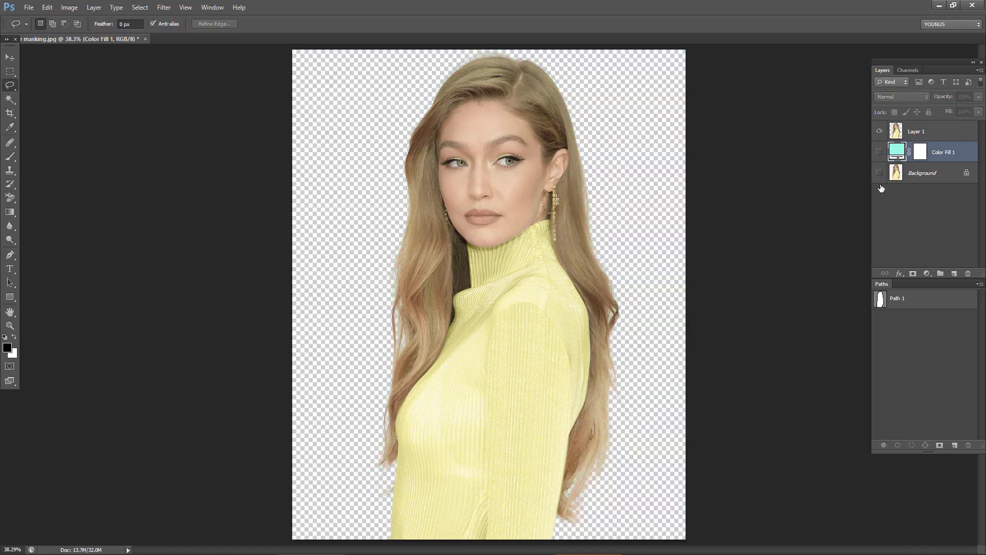
{"action": "left_click", "coordinate": [878, 152]}
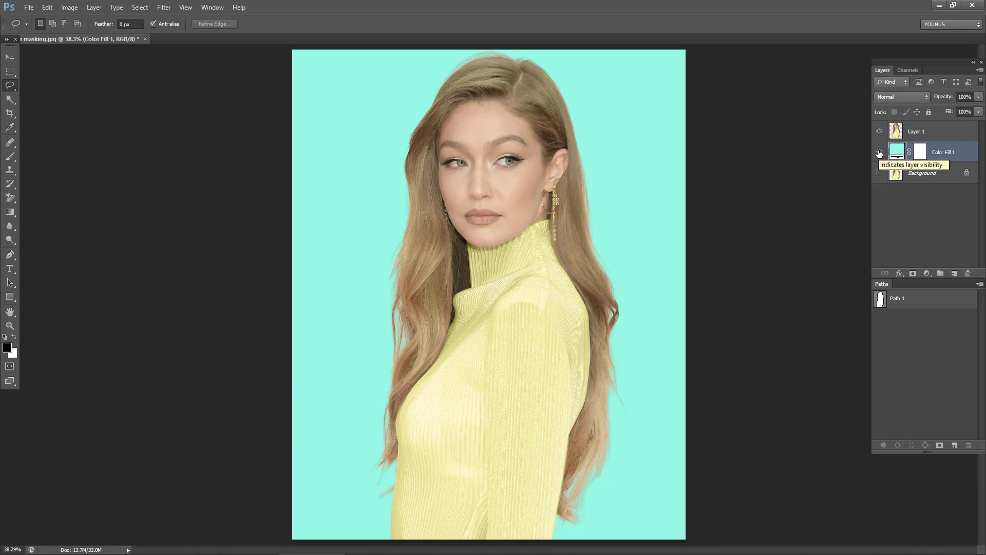
{"action": "left_click", "coordinate": [879, 153]}
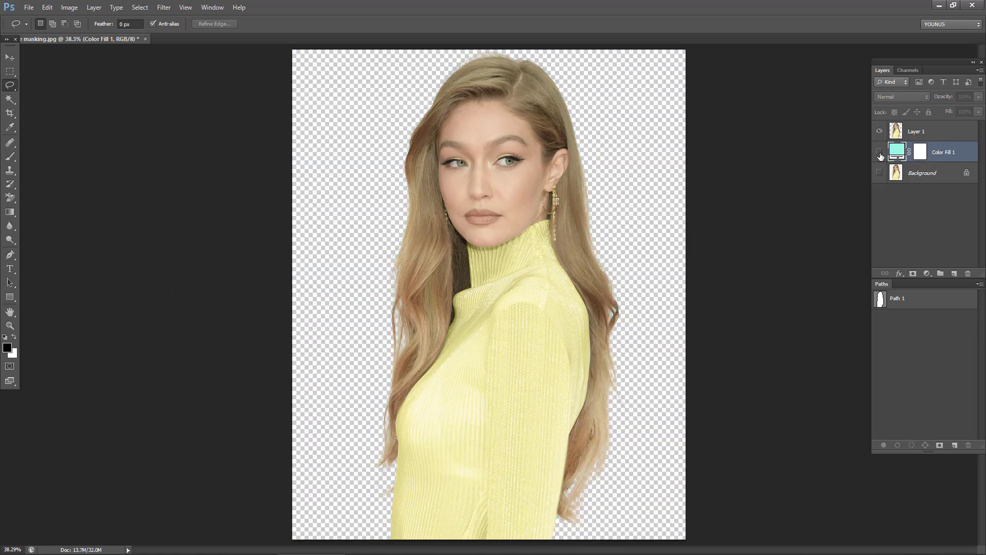